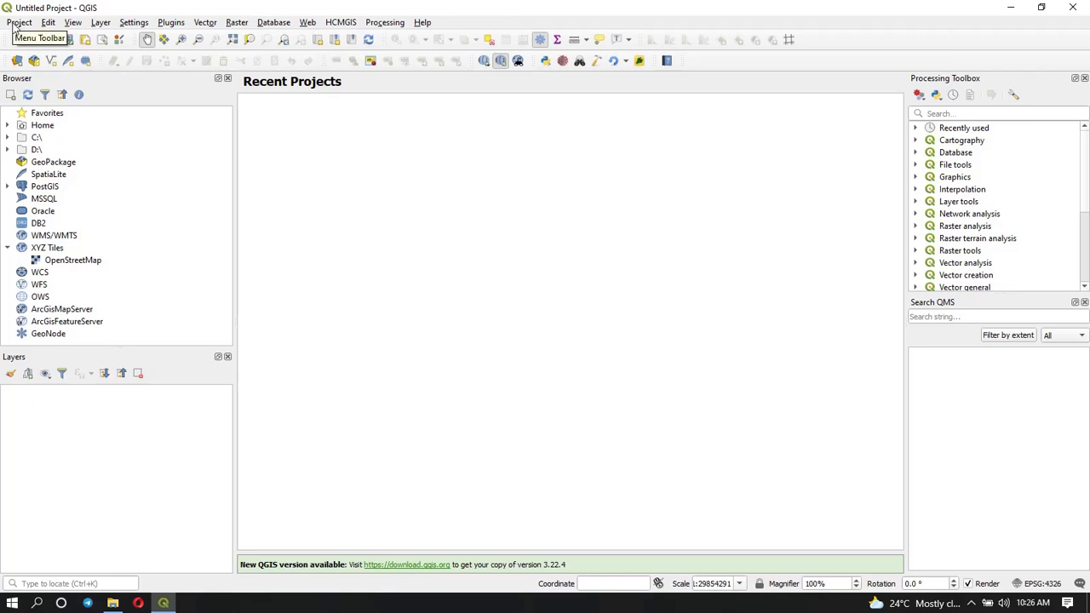
left_click(17, 23)
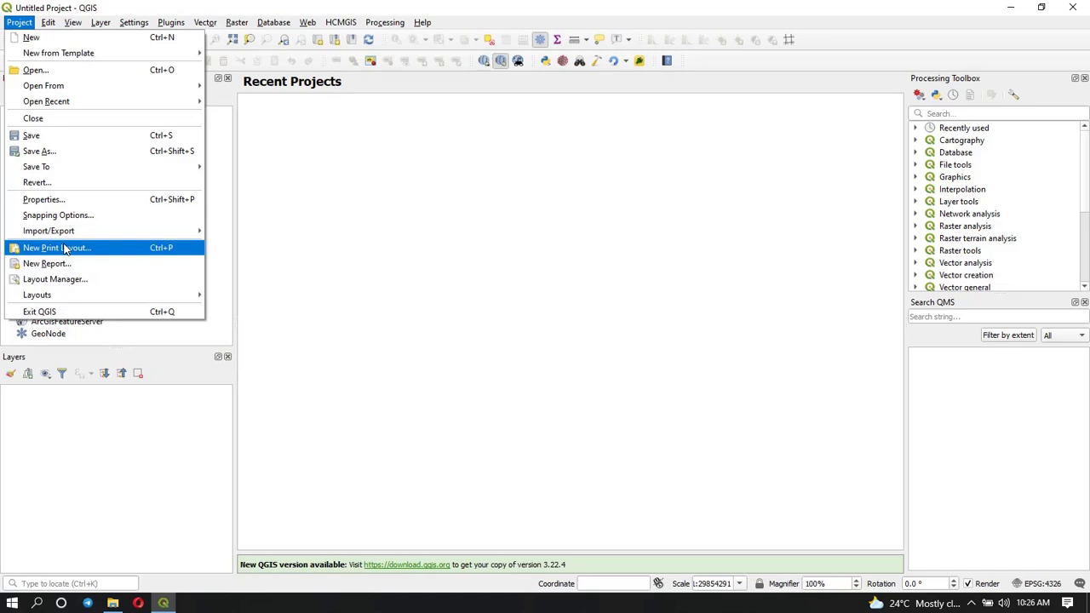
mouse_move(47, 23)
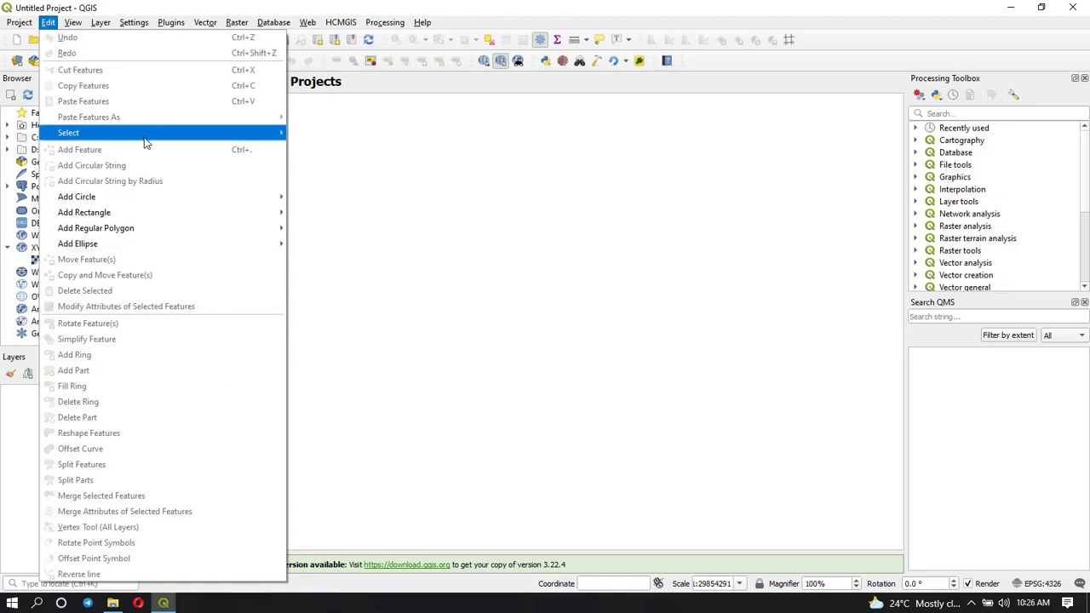
mouse_move(145, 143)
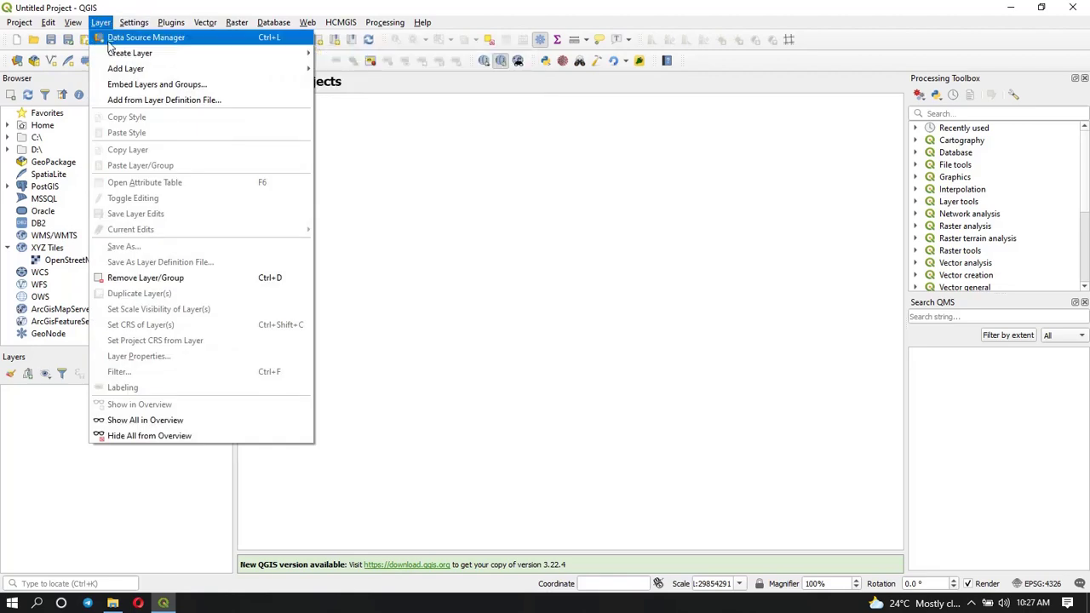
Step: Review the vector, raster, GeoPackage and PostgreSQL source options in the Data Source Manager, and close it
left_click(108, 43)
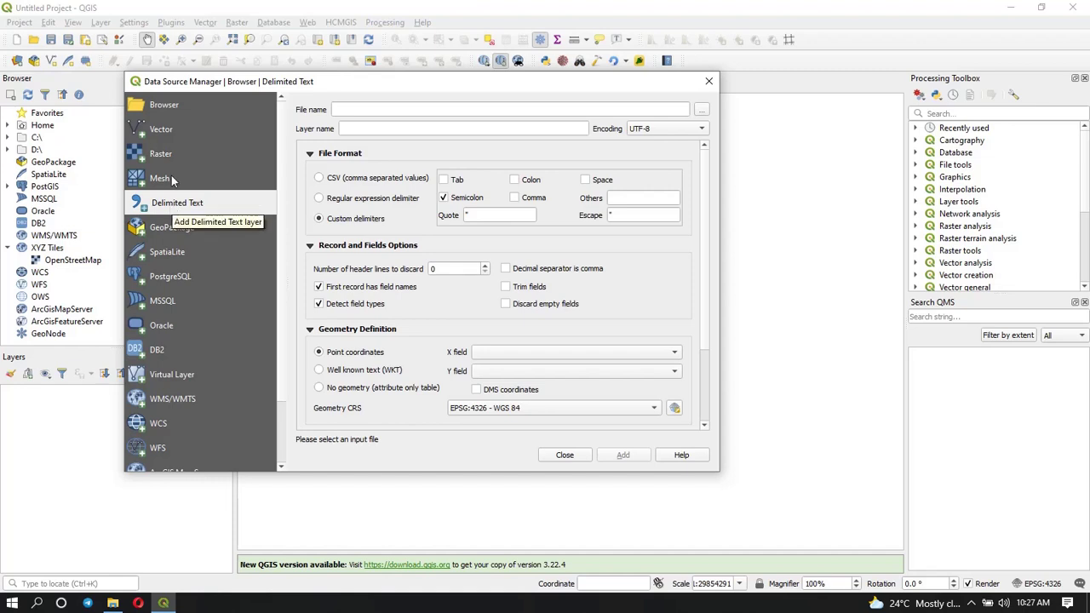
left_click(155, 133)
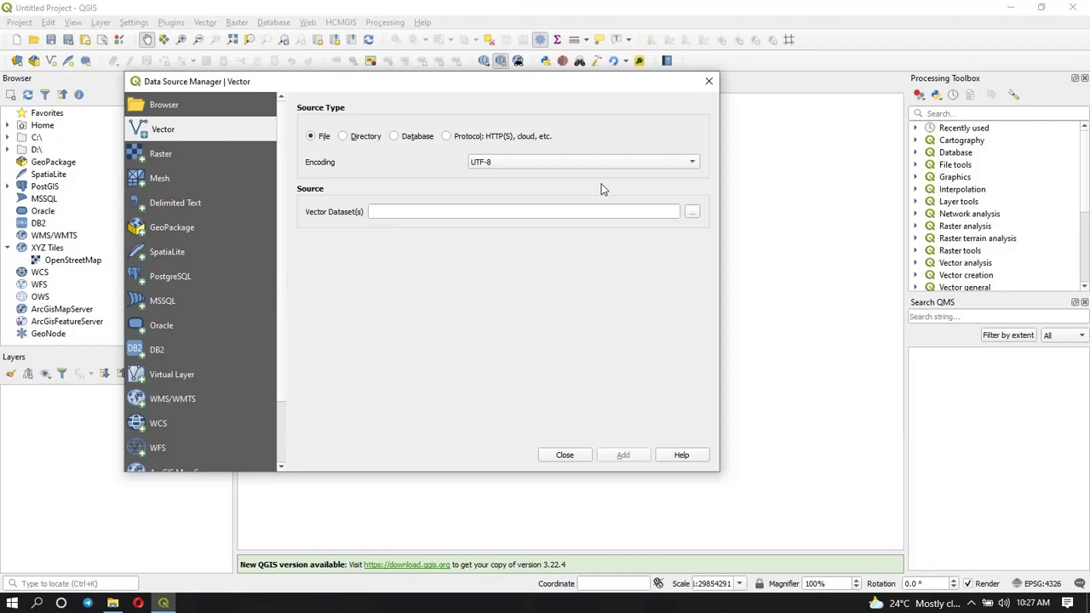
left_click(168, 158)
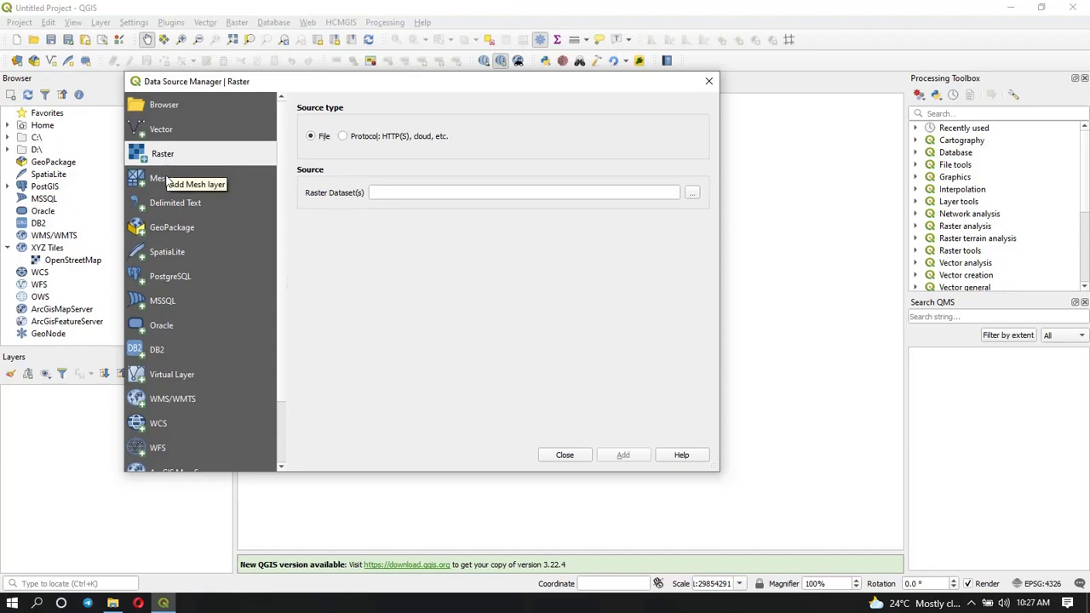
left_click(175, 230)
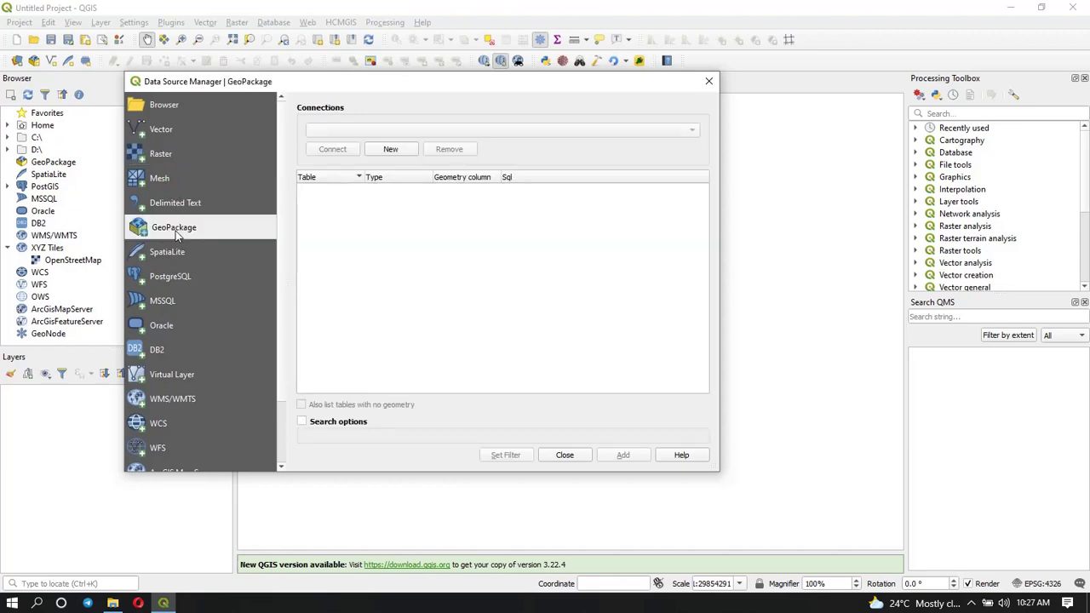
left_click(166, 275)
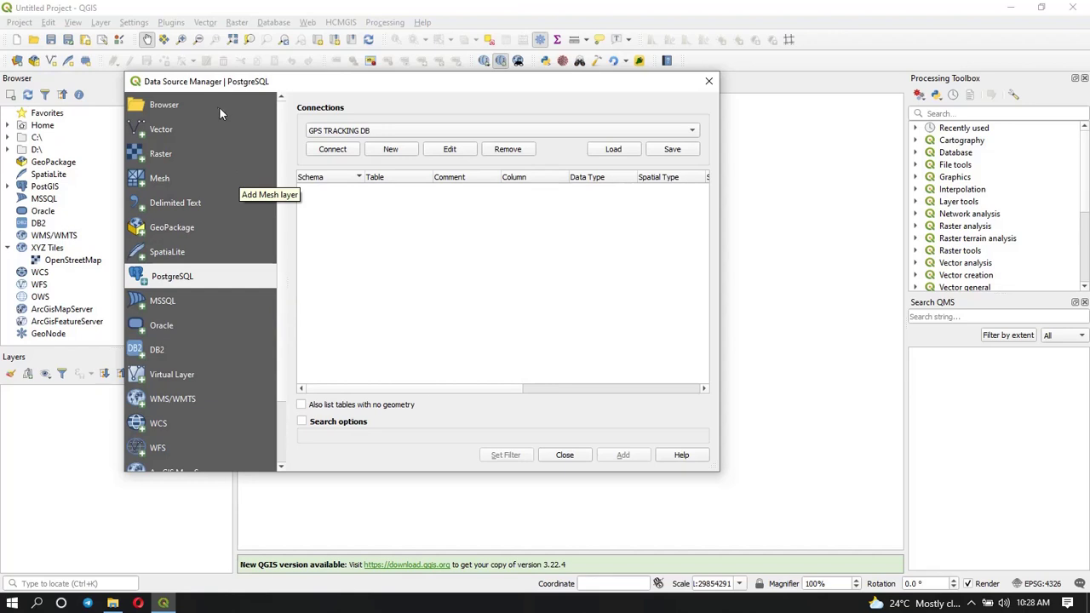
left_click(710, 82)
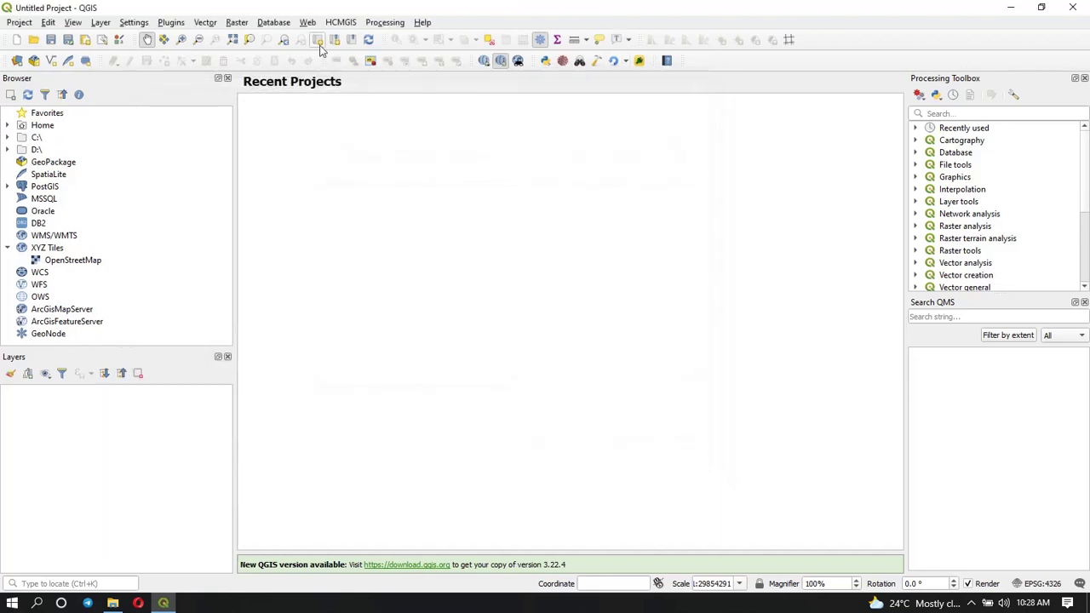
Step: View the contents of the active user profile's folder and minimize the folder window
left_click(100, 23)
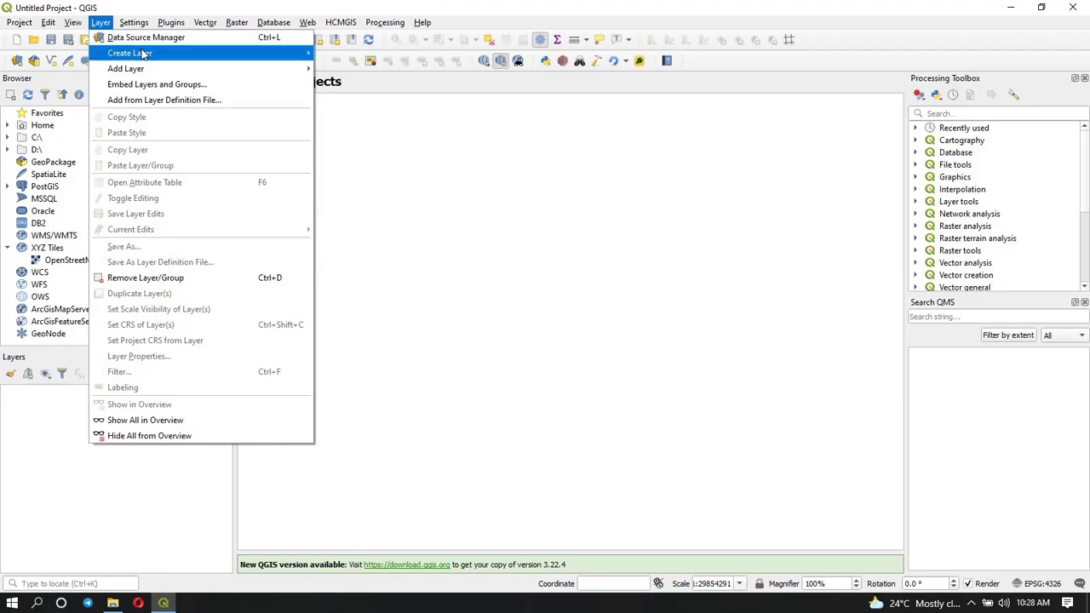
mouse_move(145, 54)
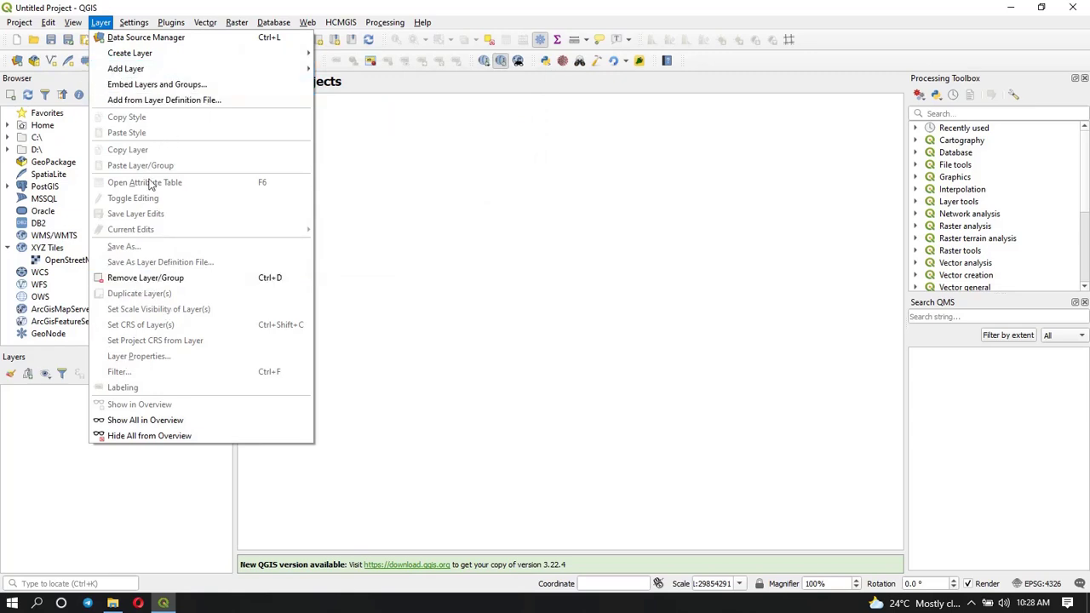
mouse_move(135, 24)
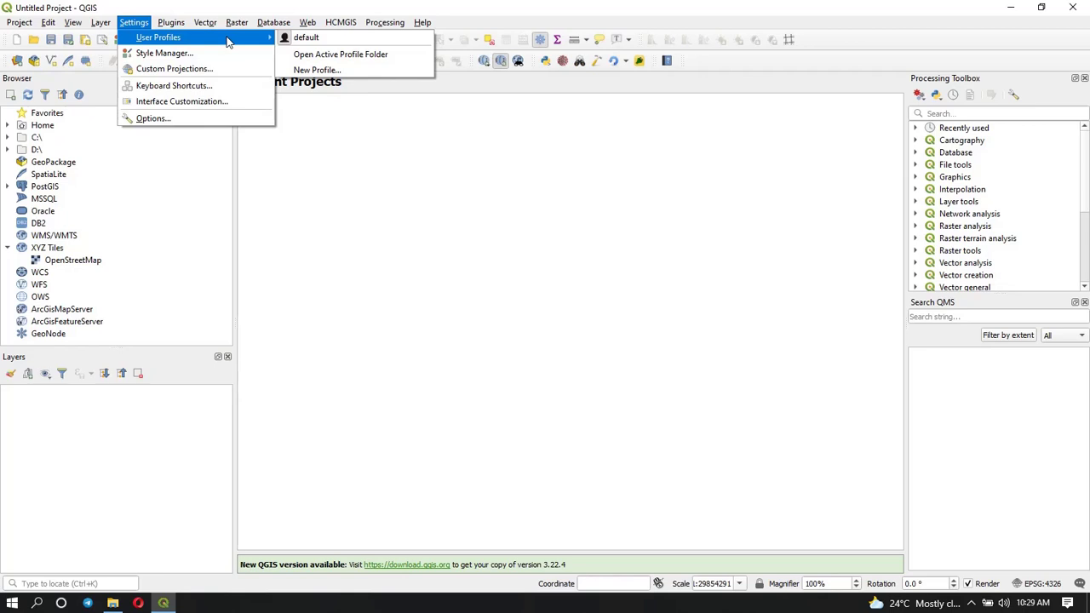
left_click(299, 56)
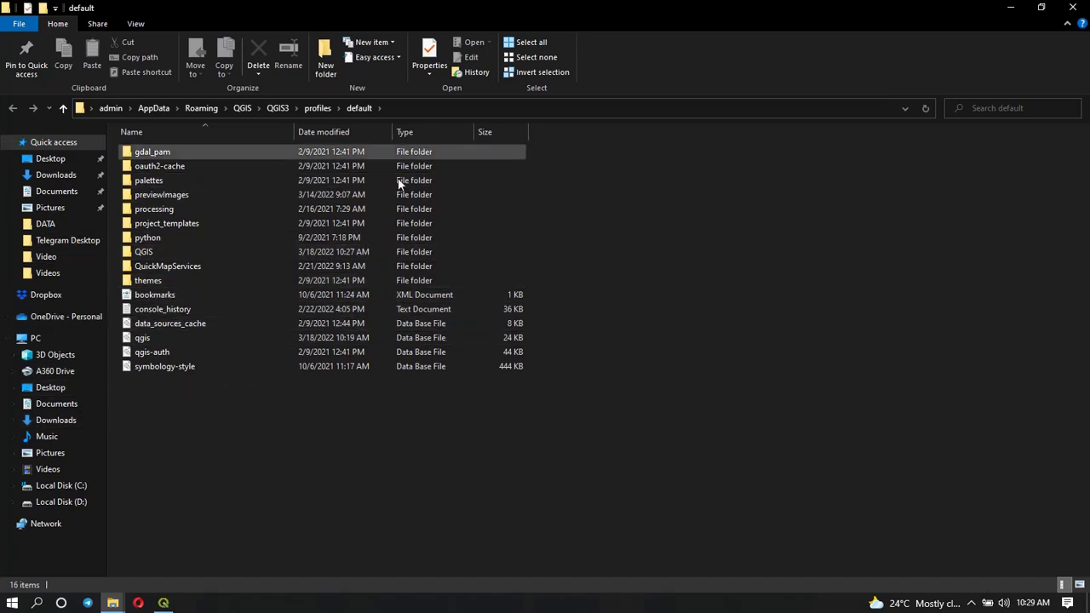
left_click(1015, 6)
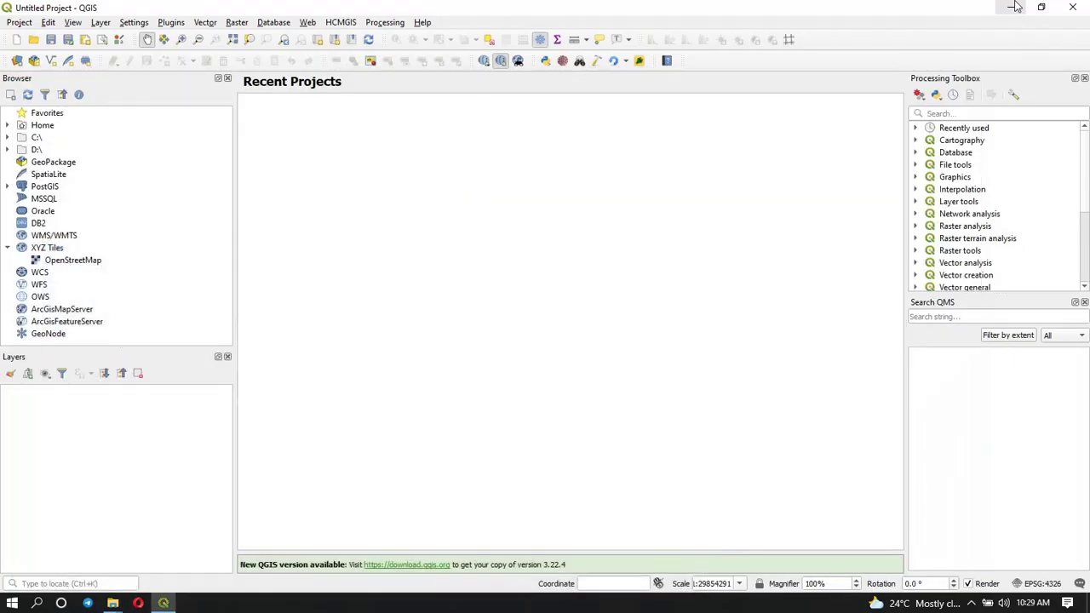
Step: Inspect the list of all plugins in the plugin manager and close it
left_click(132, 23)
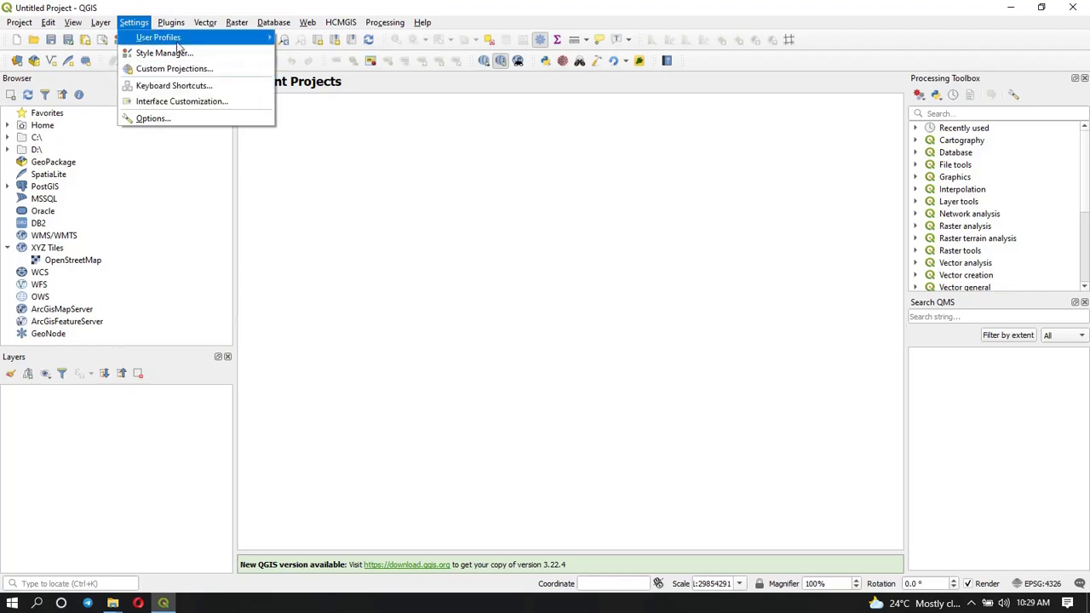
mouse_move(178, 27)
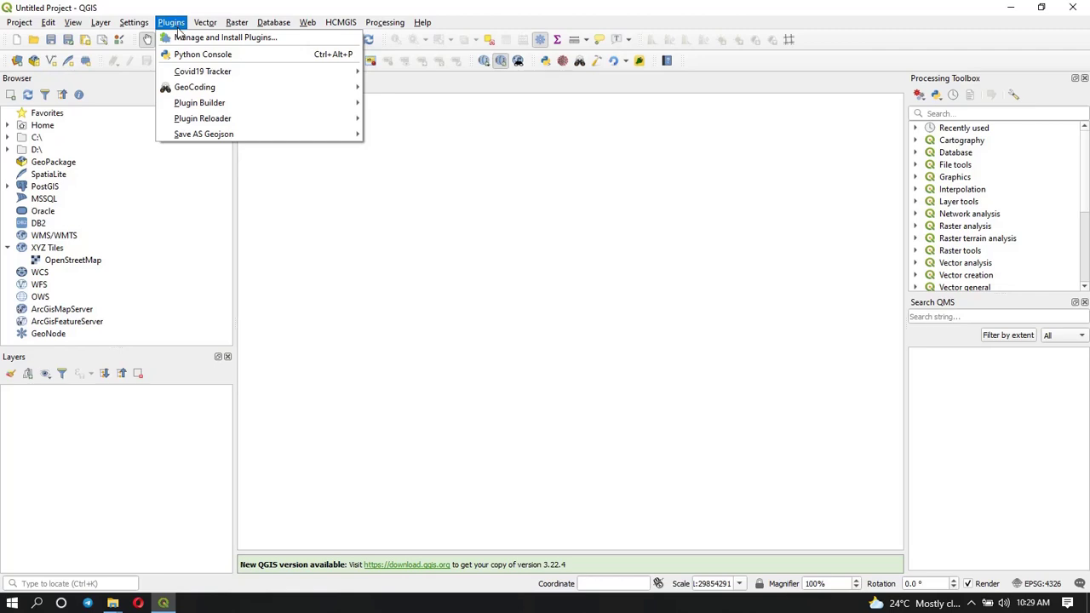
left_click(196, 44)
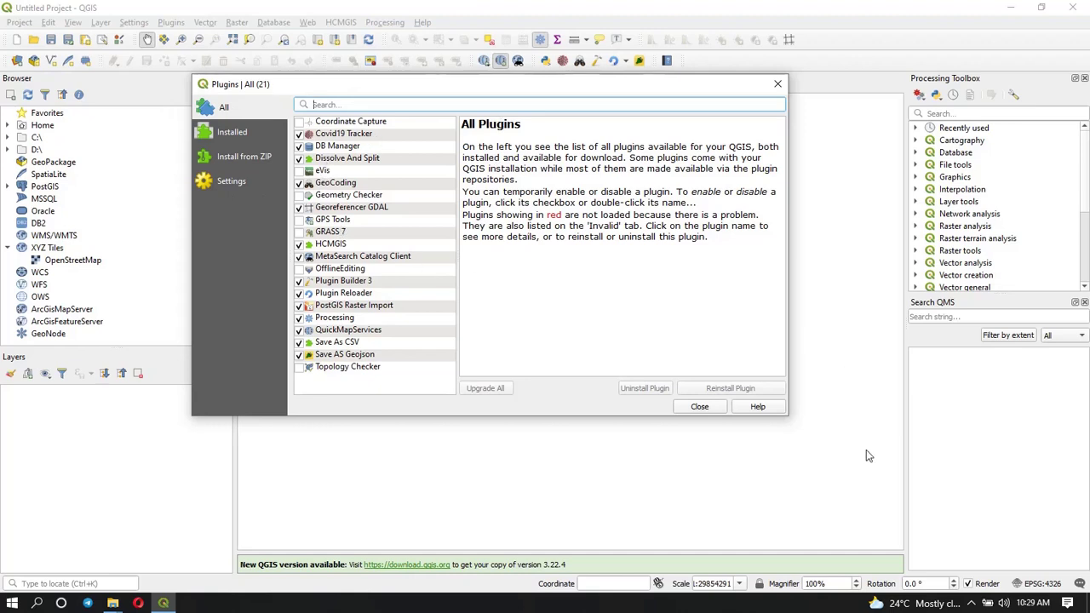
left_click(969, 603)
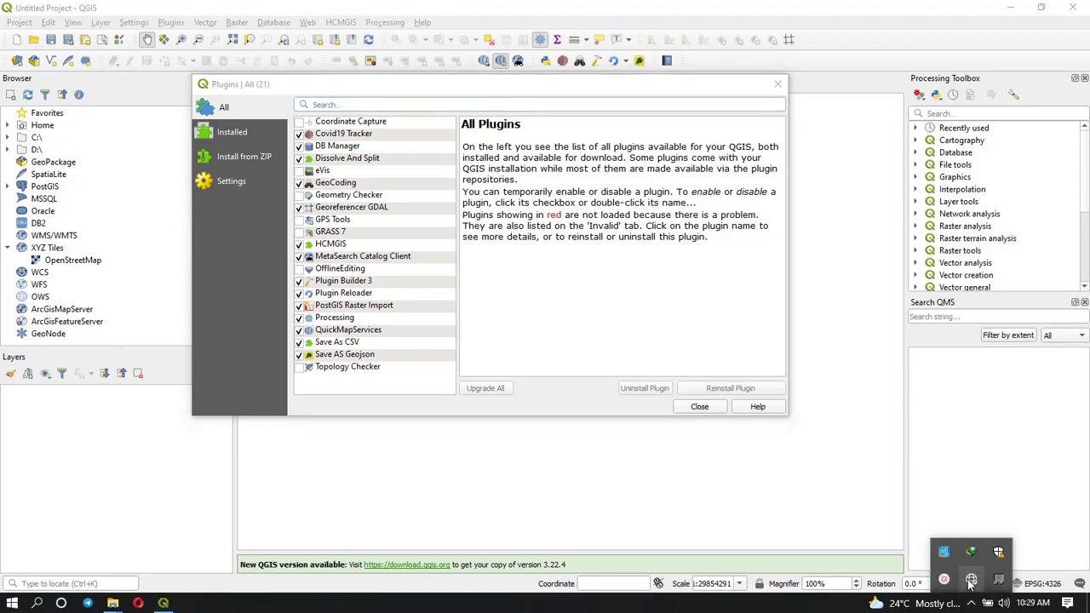
left_click(792, 496)
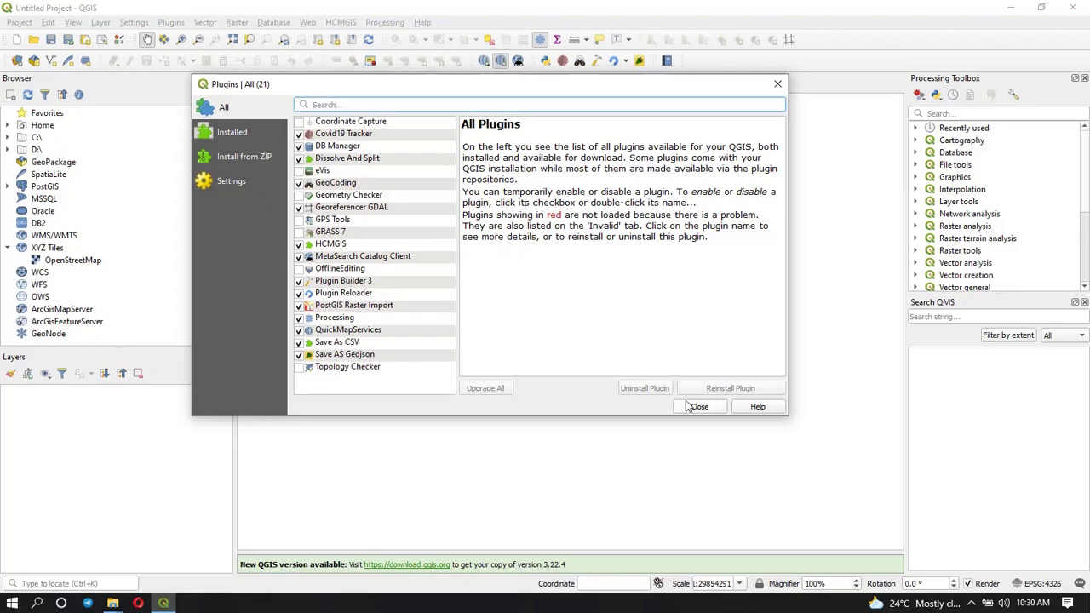
left_click_drag(698, 407, 600, 359)
key("Escape")
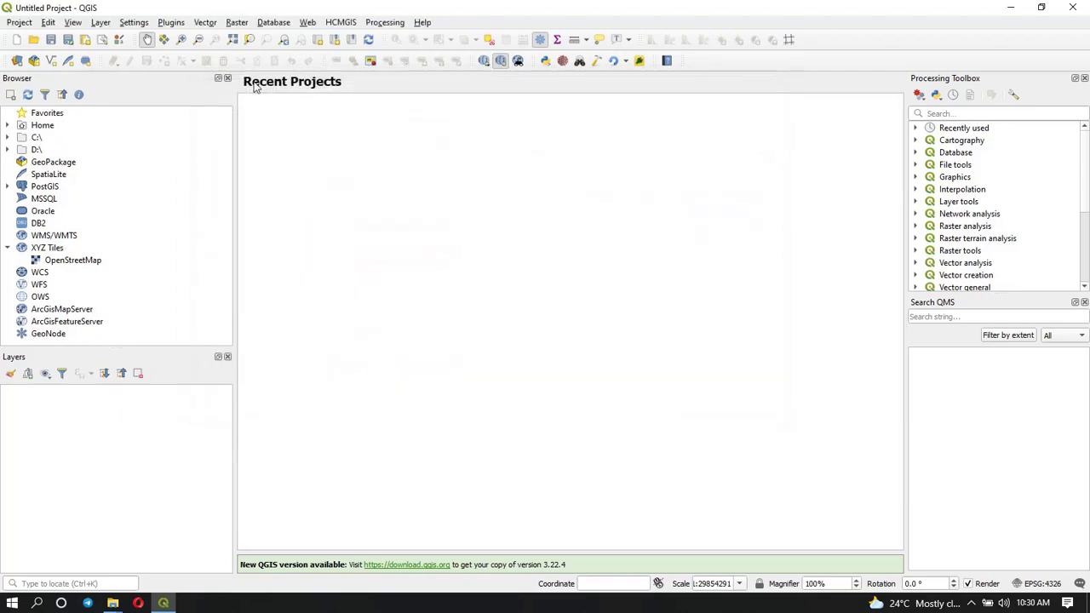
Step: Look through the plugin commands, the vector geoprocessing and geometry tools, and the raster analysis, projection and conversion tools
left_click(168, 24)
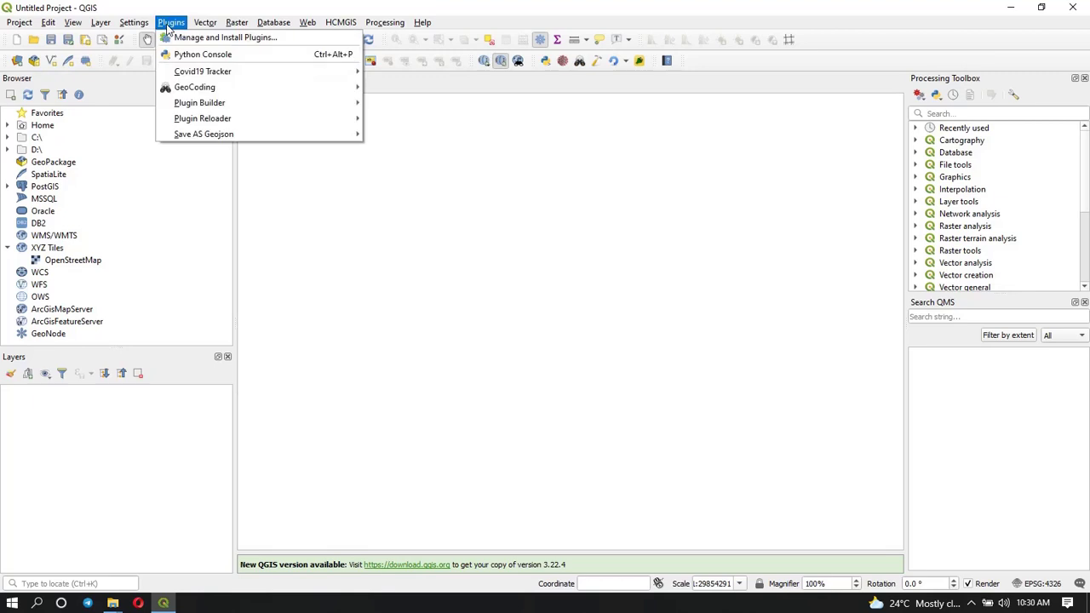
mouse_move(201, 103)
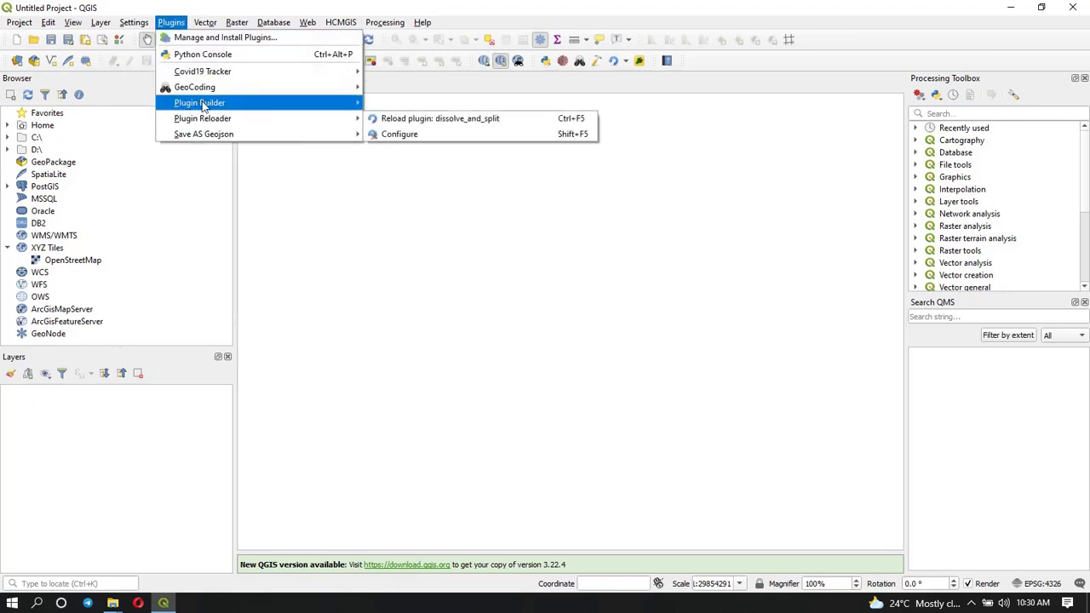
mouse_move(203, 25)
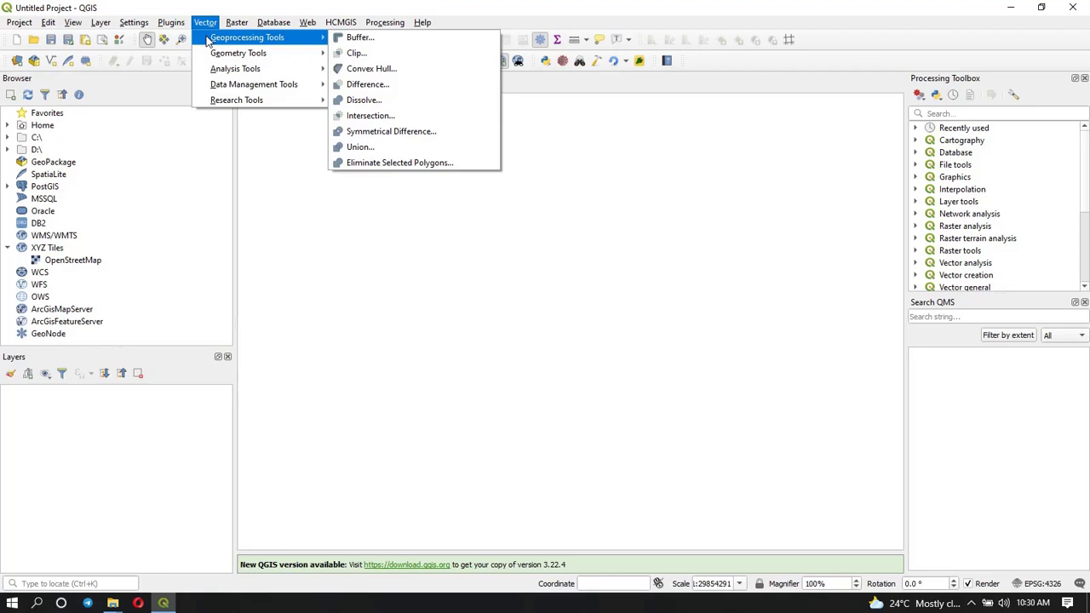
mouse_move(288, 62)
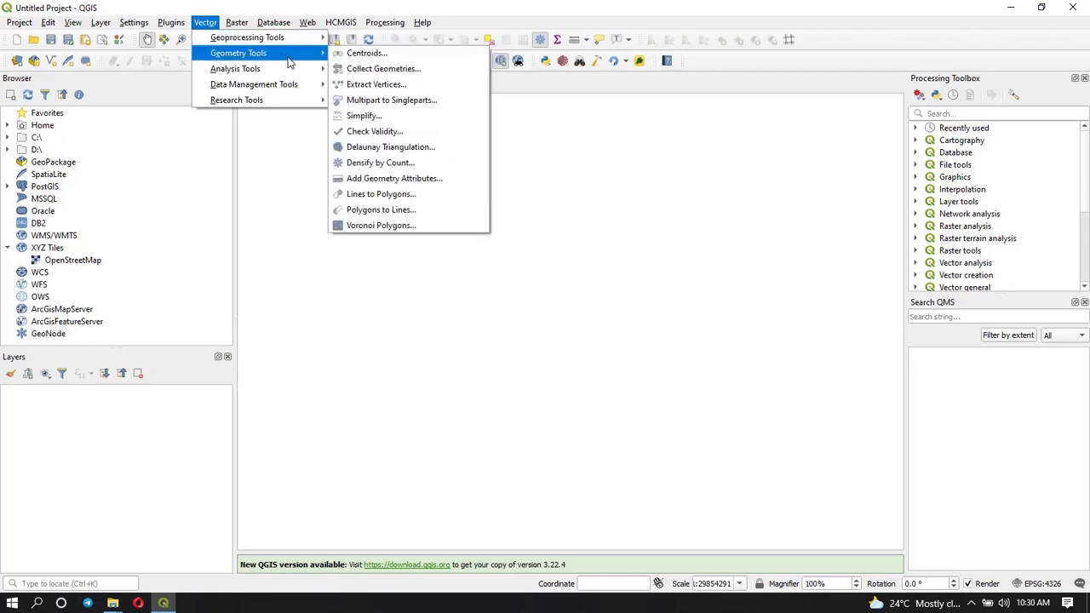
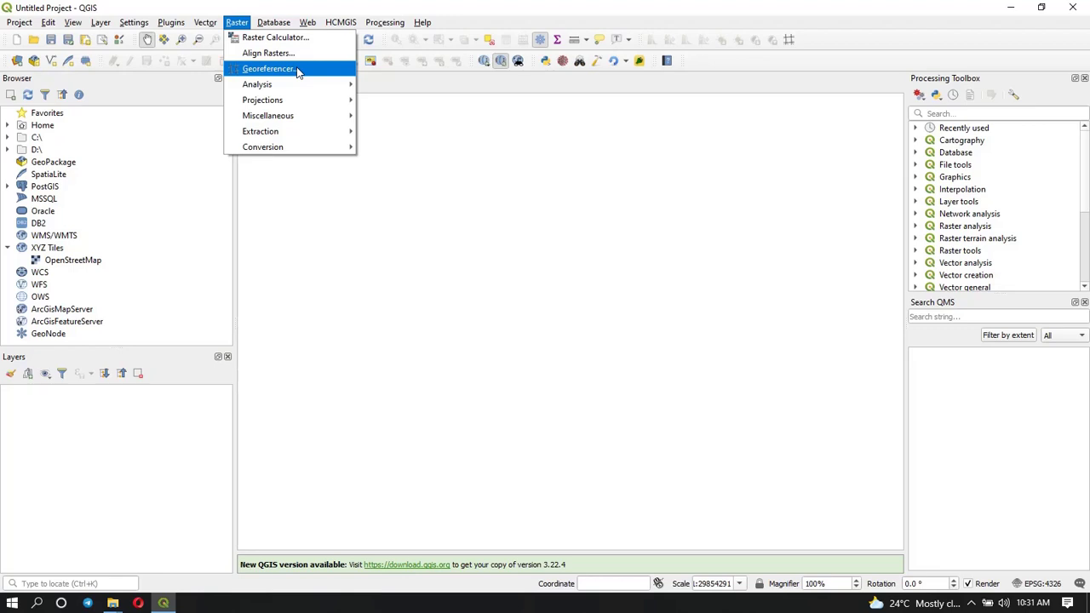
mouse_move(304, 84)
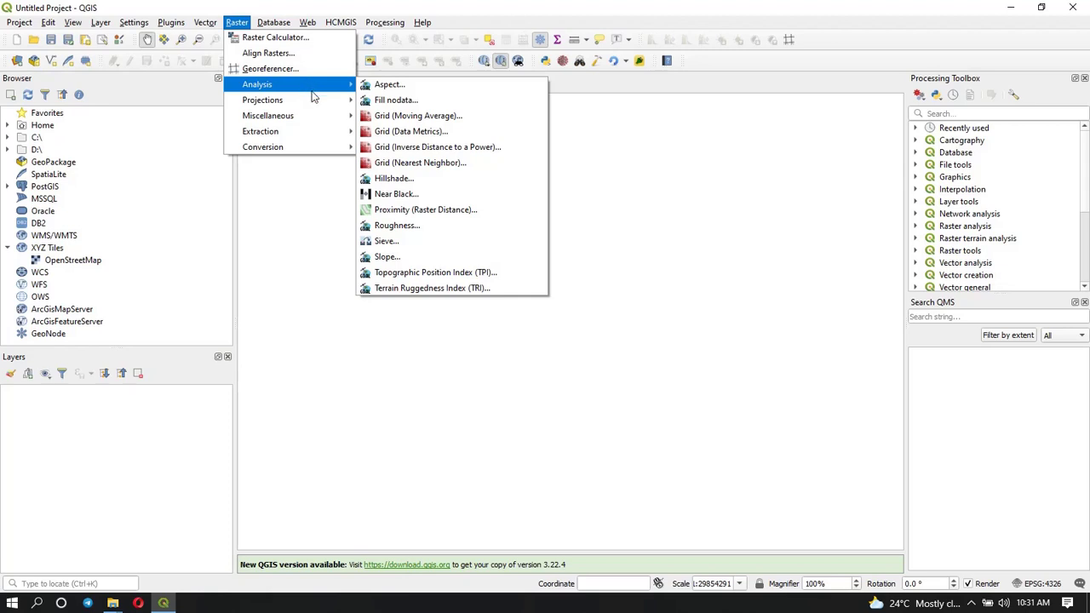
mouse_move(323, 102)
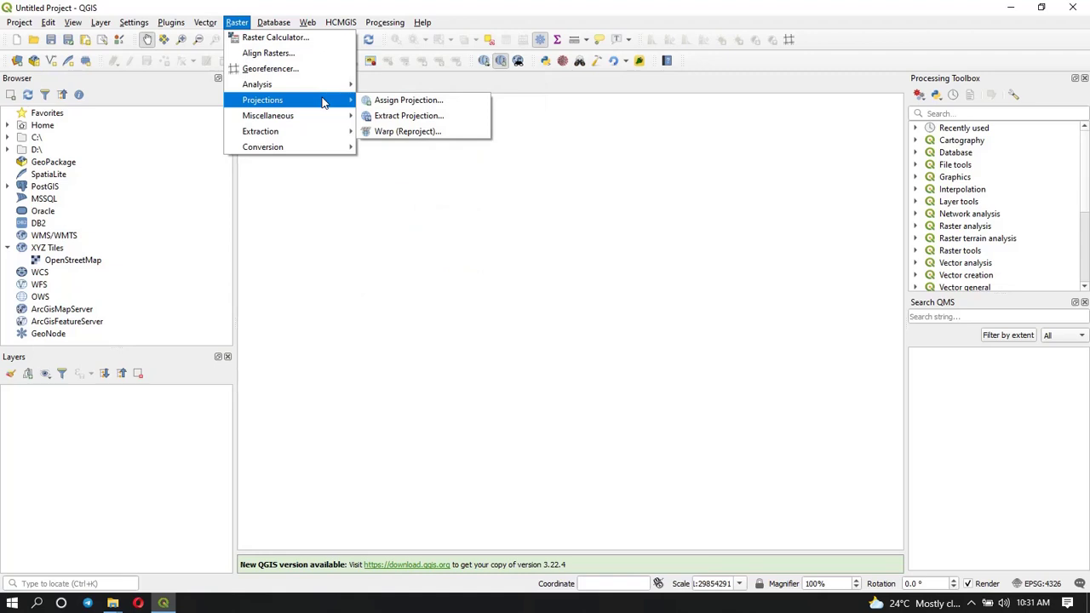
mouse_move(295, 143)
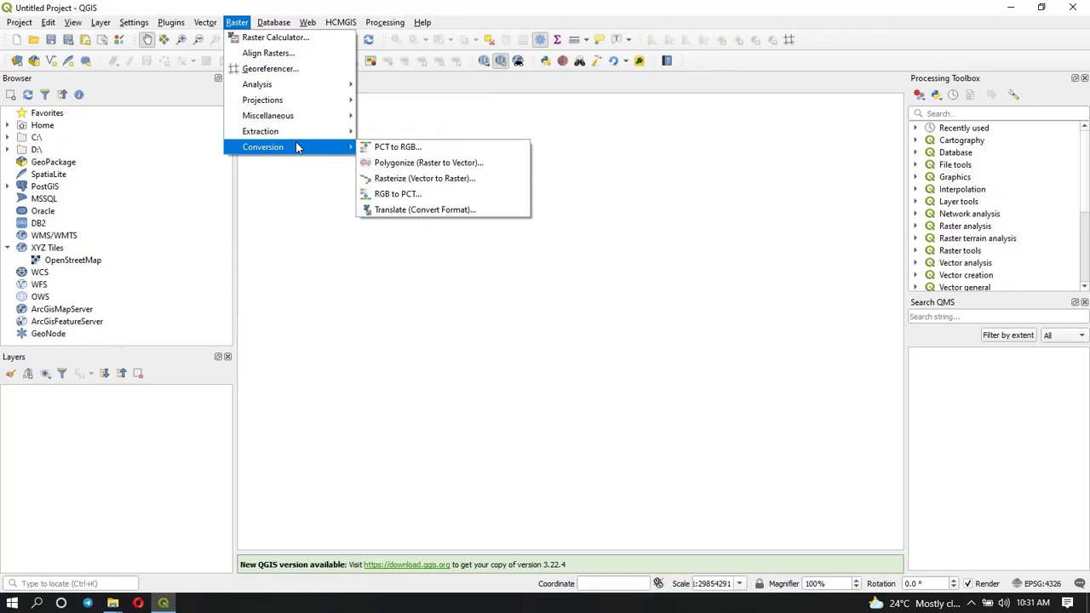
Step: Look through the available database, web, HCMGIS, processing, help and project commands
mouse_move(271, 24)
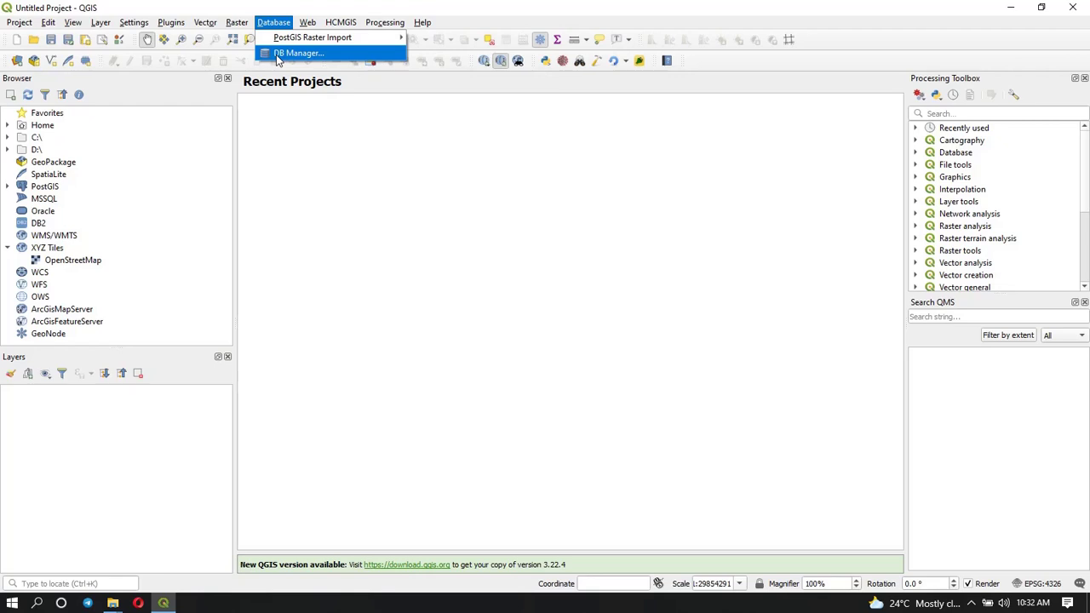
mouse_move(308, 26)
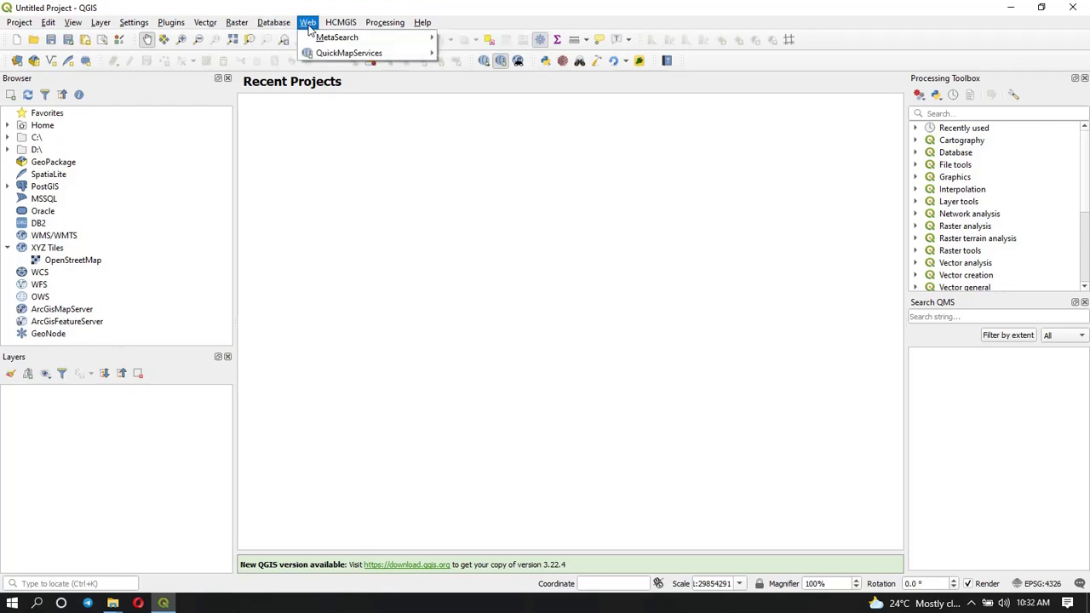
mouse_move(341, 23)
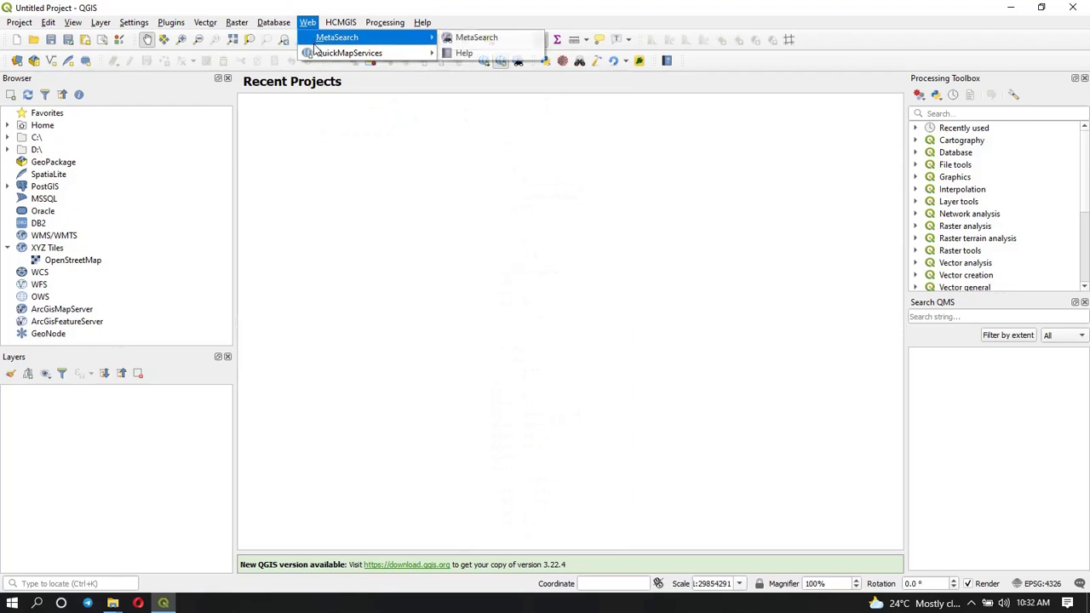
mouse_move(317, 54)
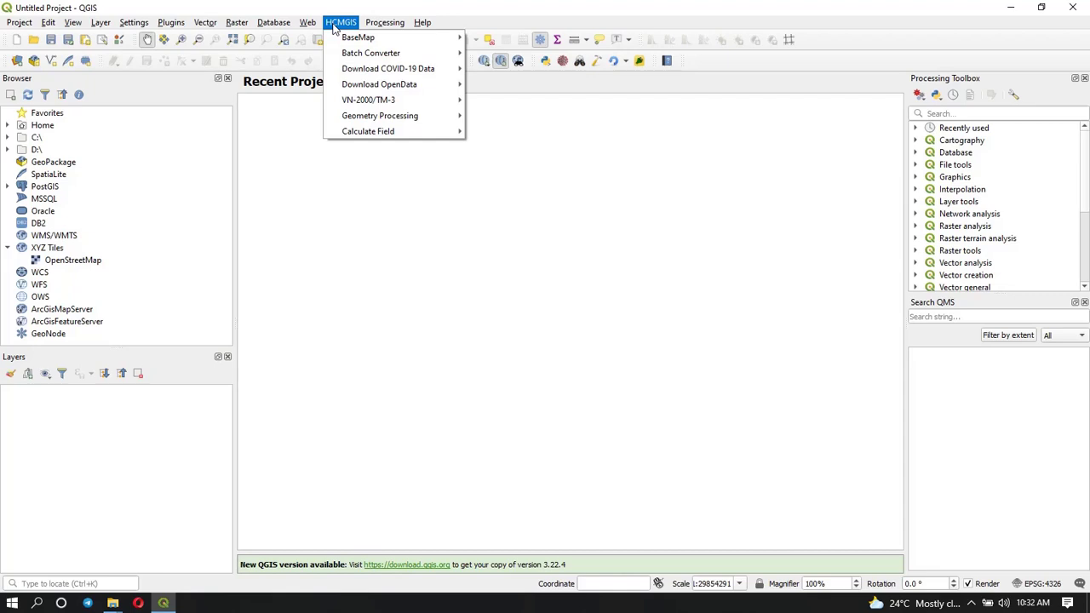
mouse_move(376, 26)
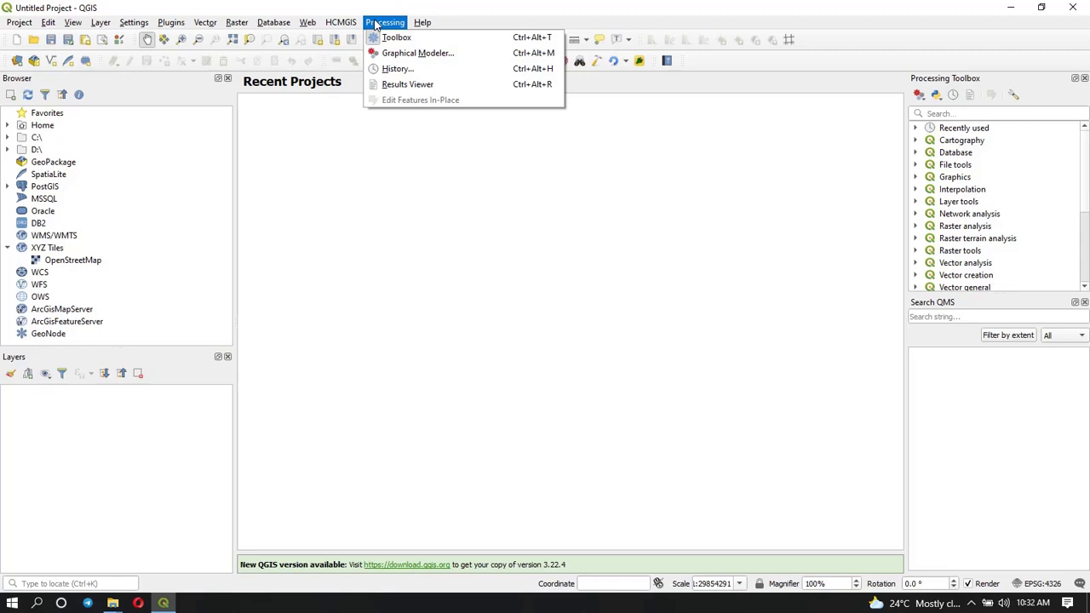
mouse_move(422, 24)
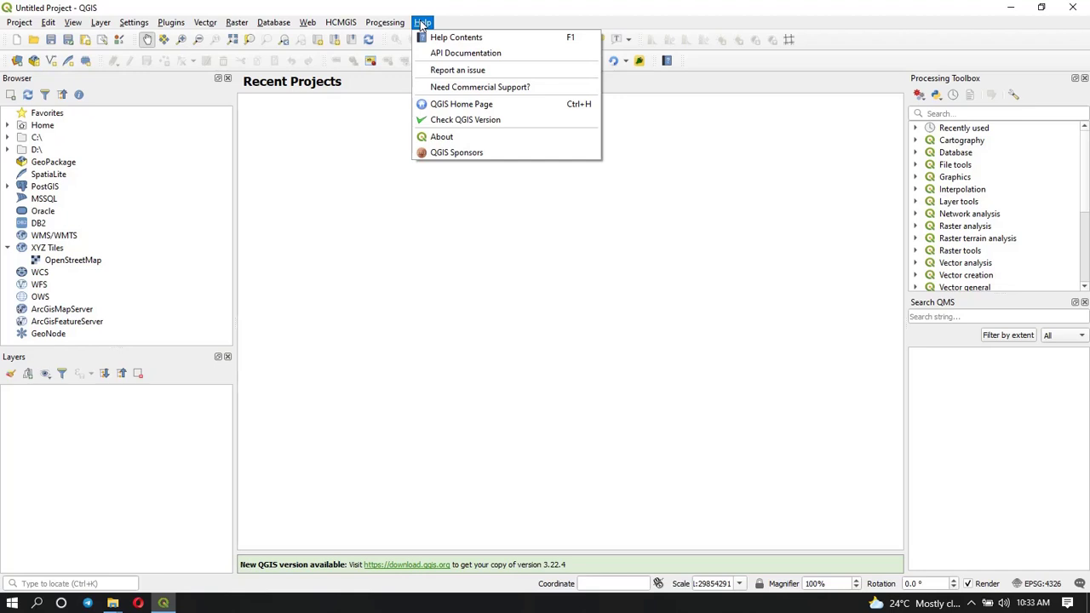
mouse_move(18, 22)
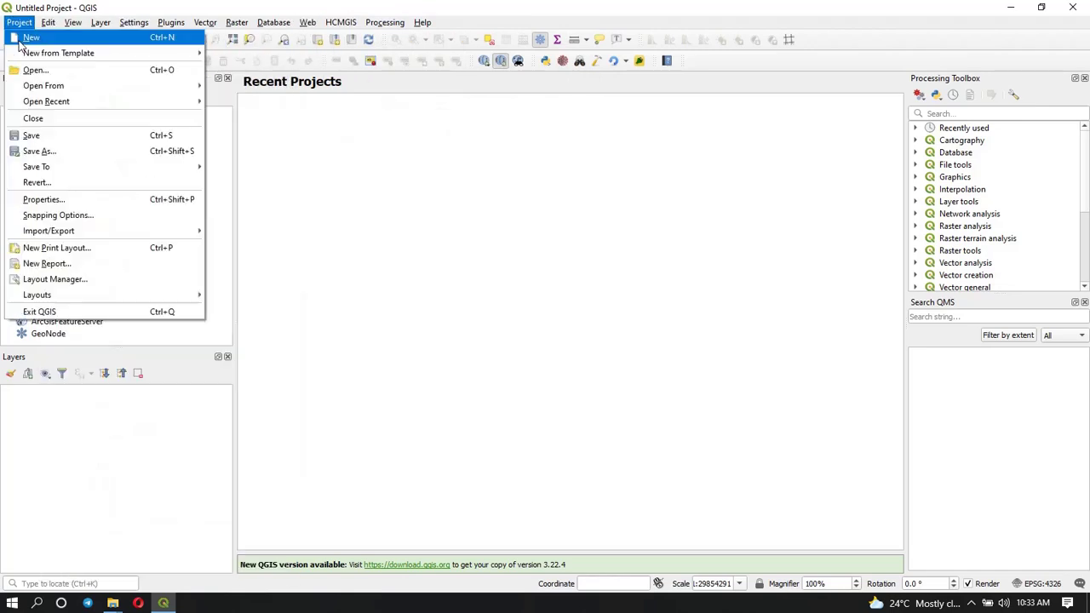
Step: Hide the Data Source Manager toolbar and show it again
left_click(497, 27)
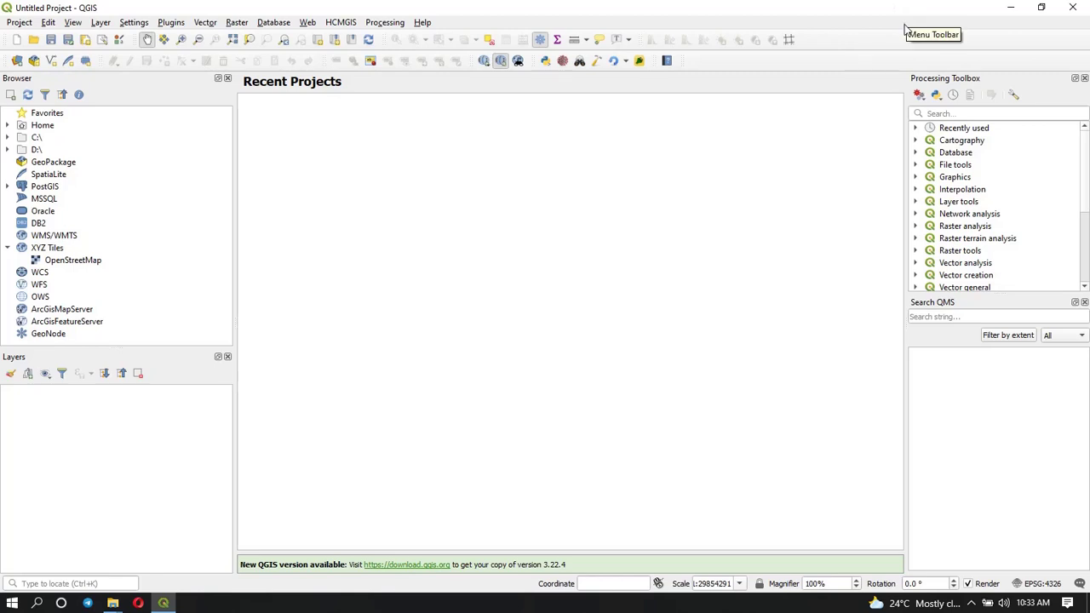
right_click(896, 45)
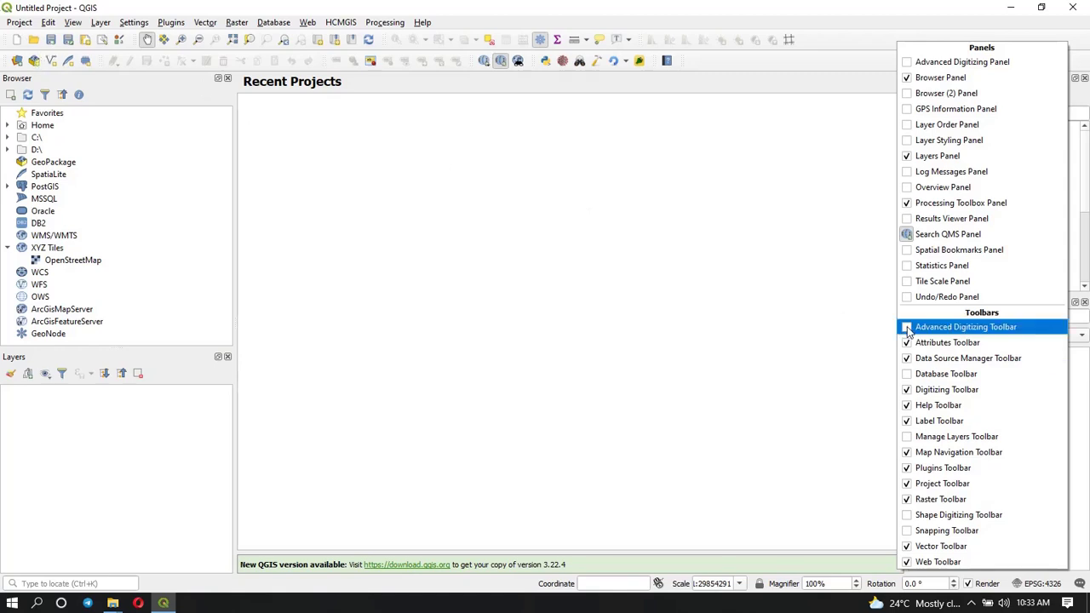
left_click(906, 359)
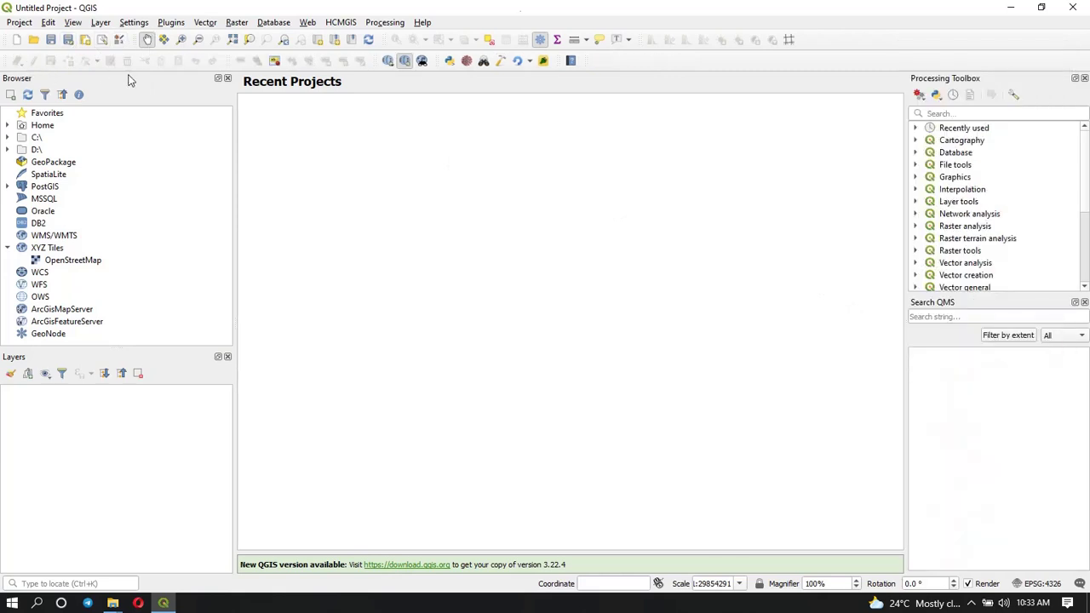
right_click(856, 39)
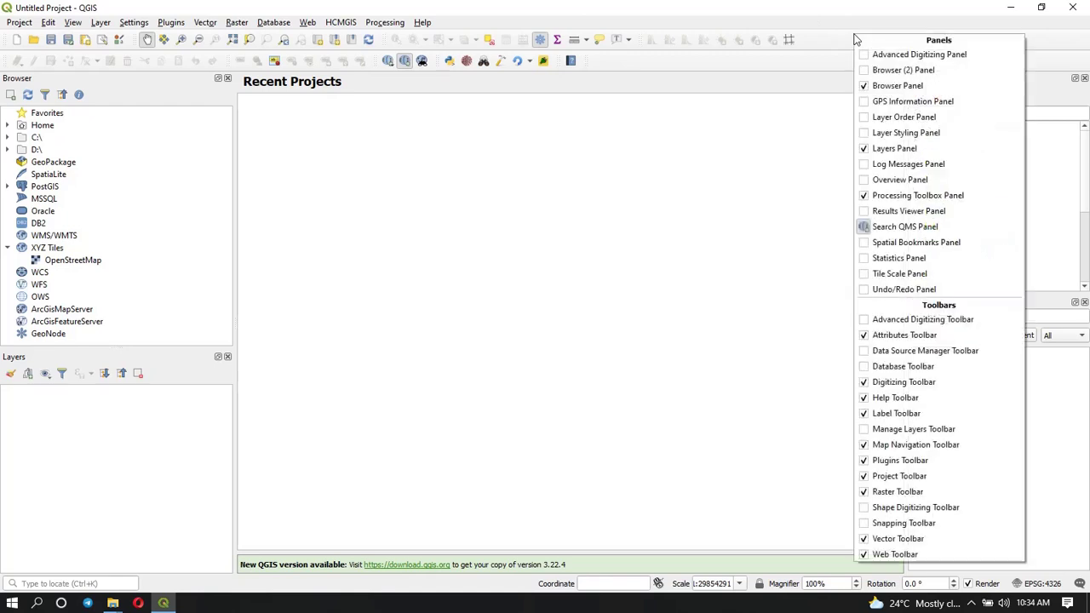
left_click(864, 335)
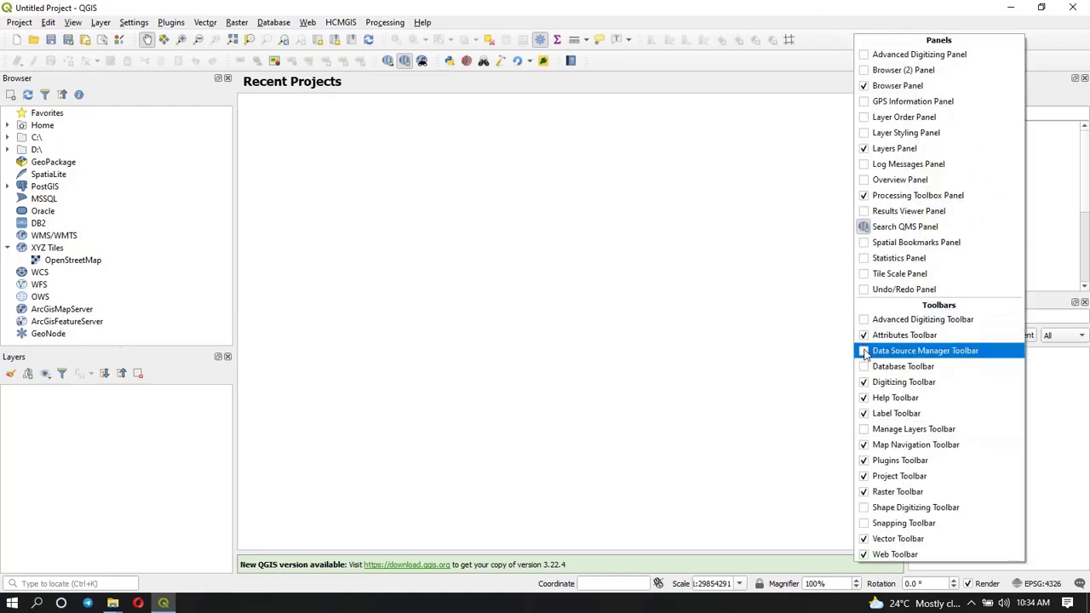
left_click(864, 352)
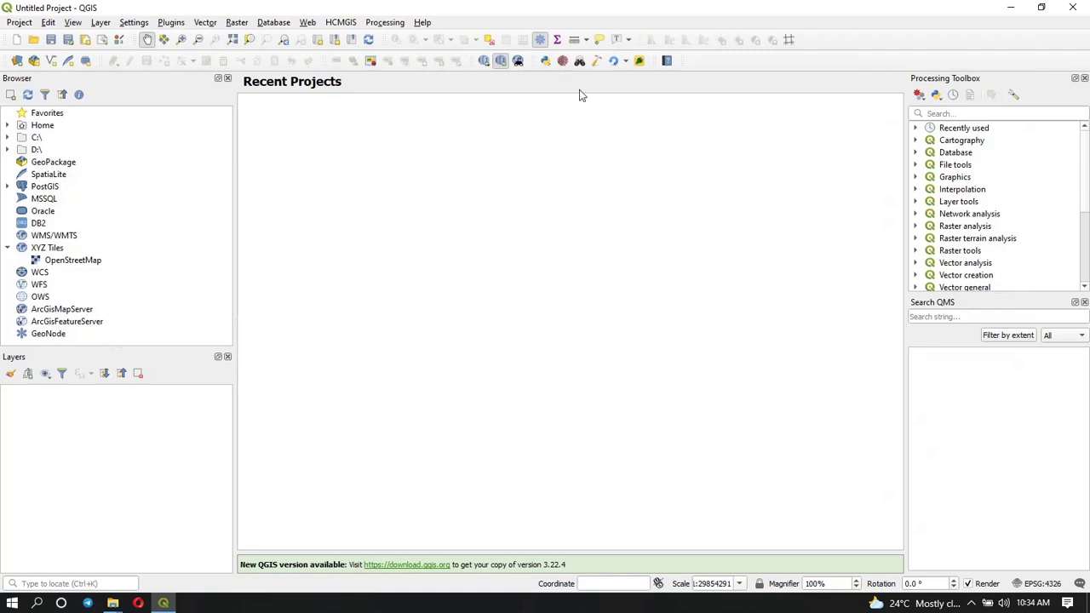
Step: Add kenya_all_towns.shp from the kenya_all_towns folder in D:\DATA to the map
right_click(857, 46)
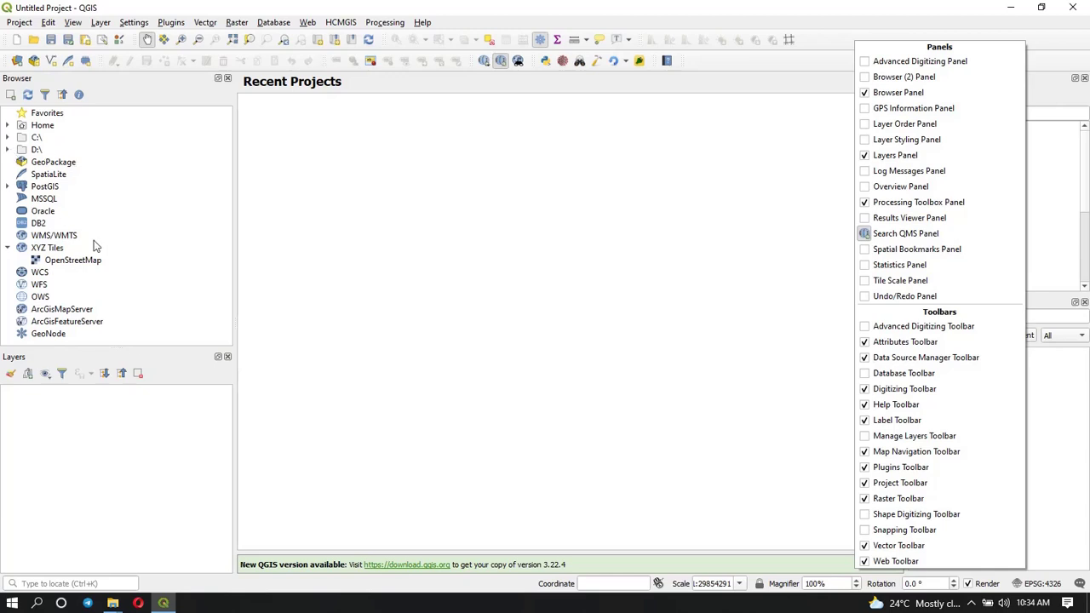
left_click(9, 150)
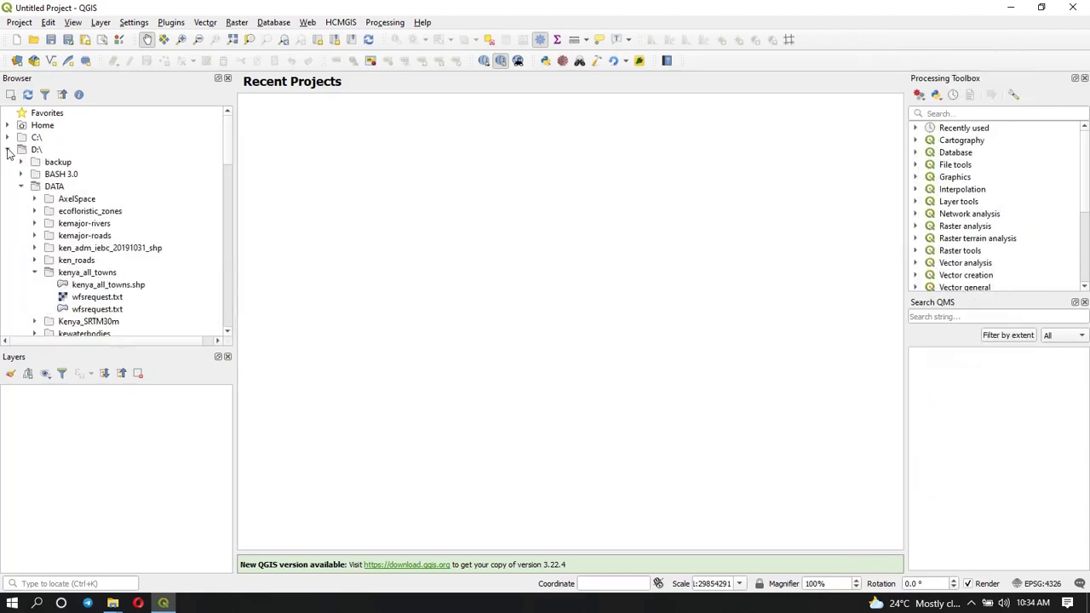
left_click(83, 289)
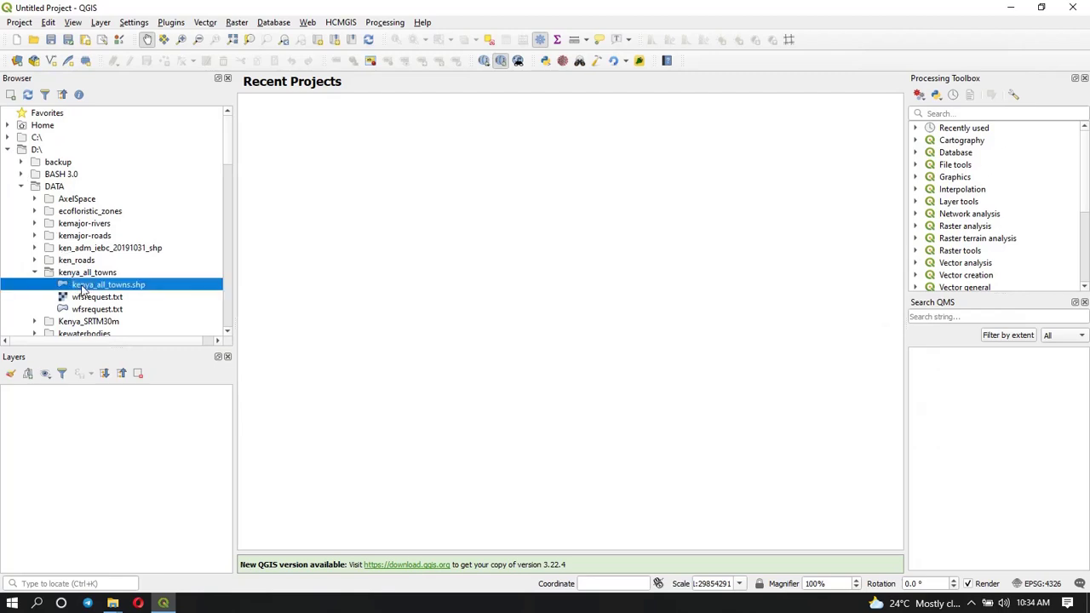
left_click_drag(83, 289, 296, 288)
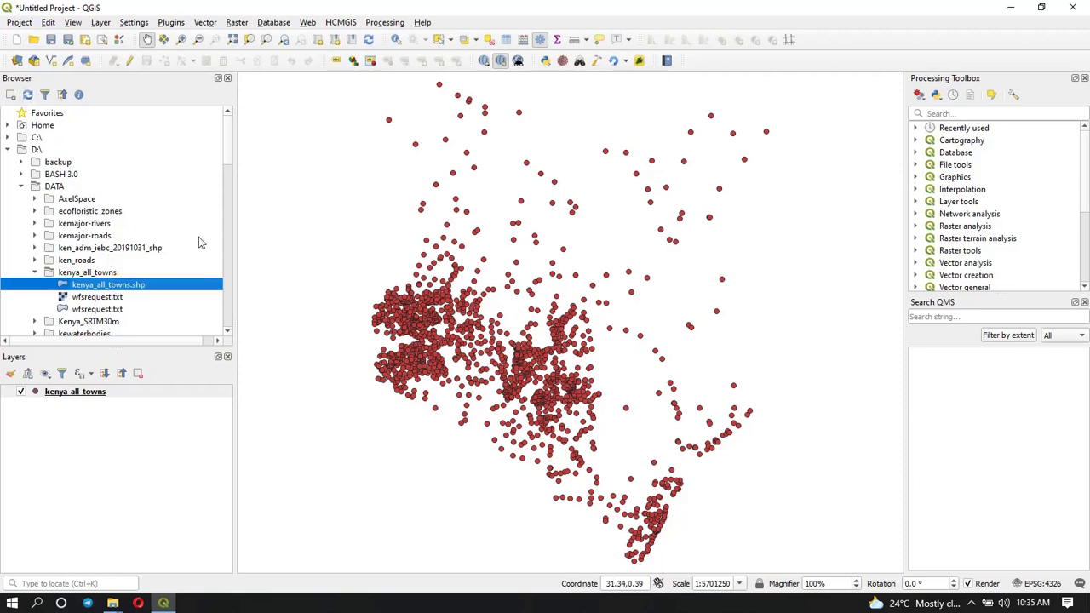
Step: Look through the layer types that can be added to the project and collapse the D:\ drive in the browser
left_click(101, 22)
mouse_move(180, 72)
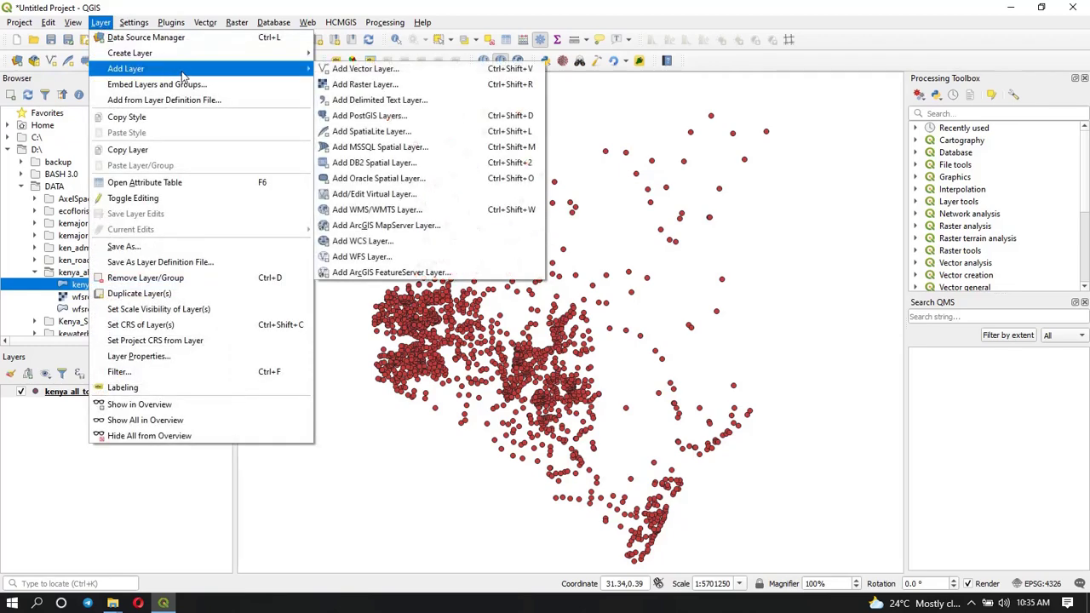
left_click(393, 440)
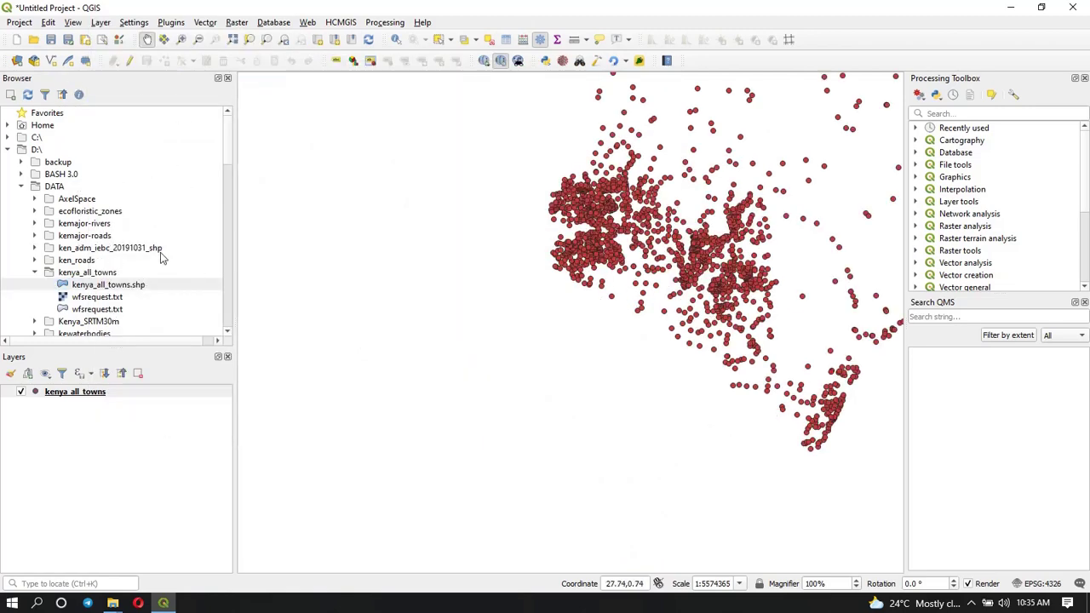
left_click(9, 149)
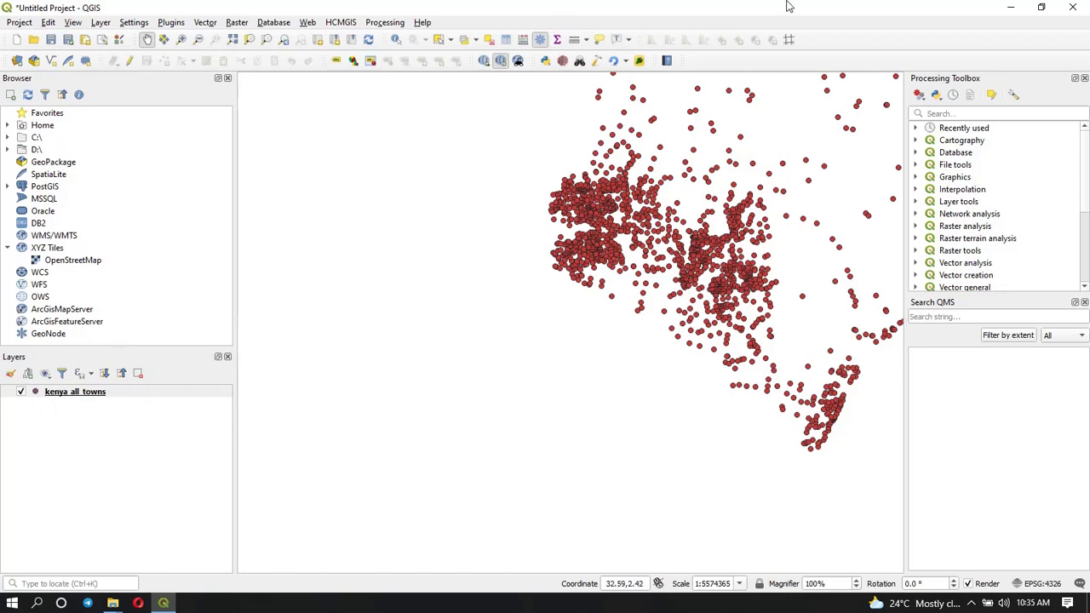
Step: Hide the Layers panel, show it again and check the list of available panels
right_click(893, 36)
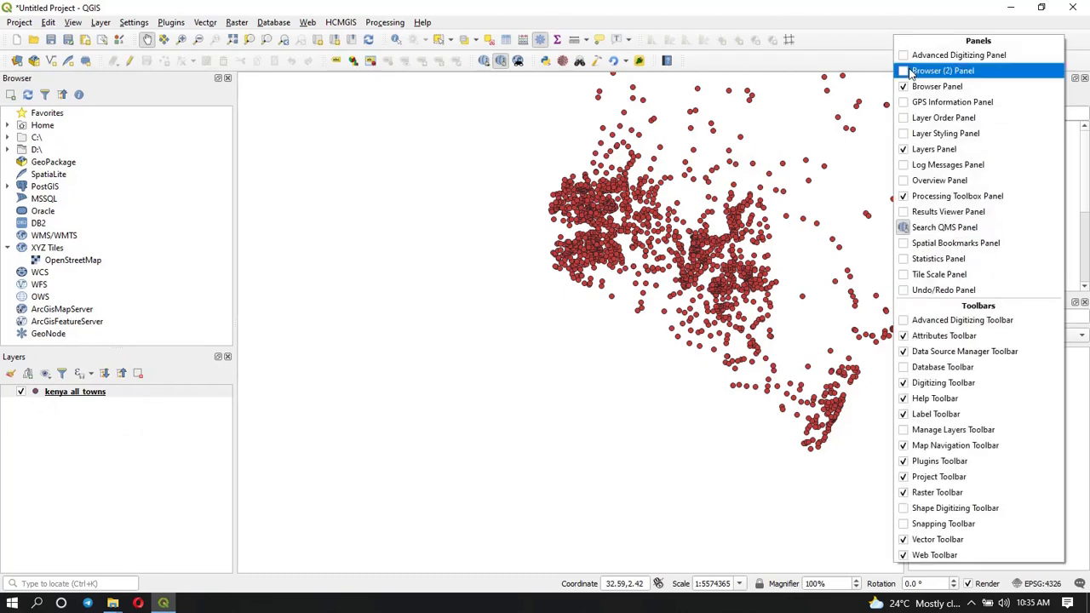
left_click(905, 150)
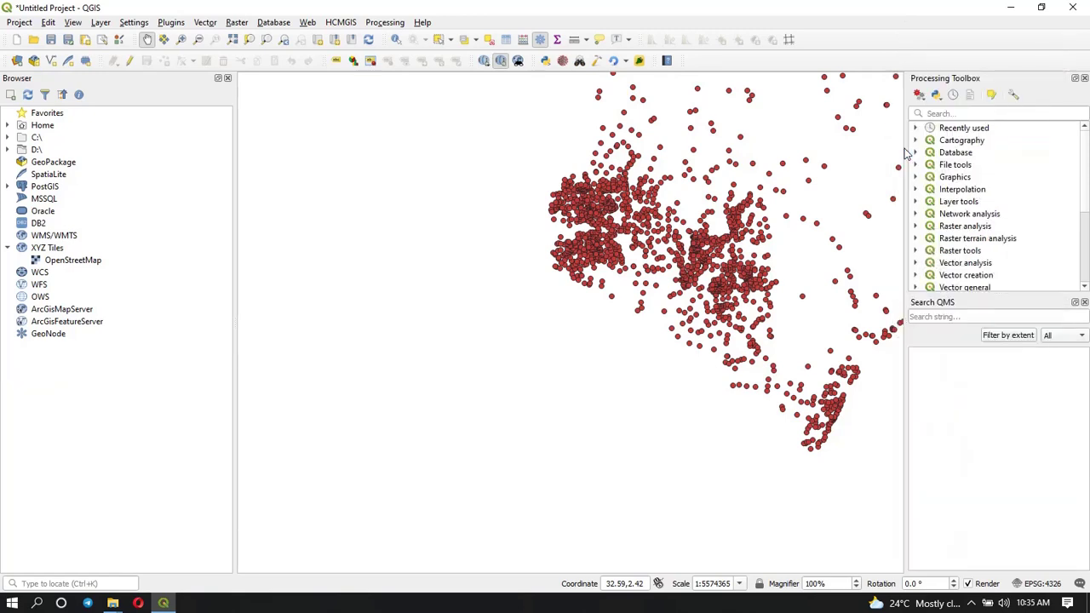
right_click(895, 43)
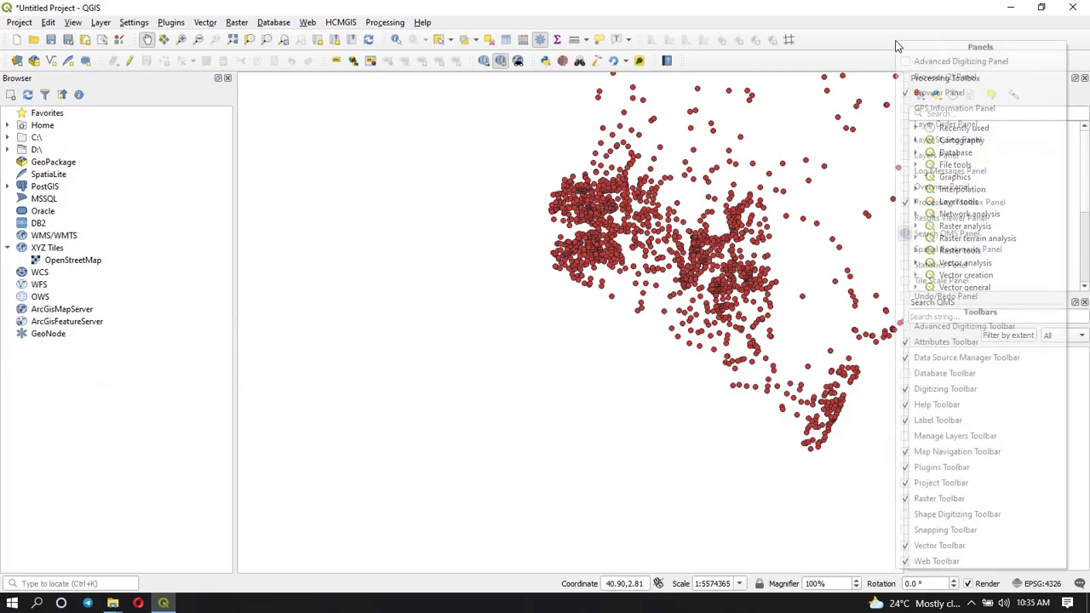
left_click(905, 156)
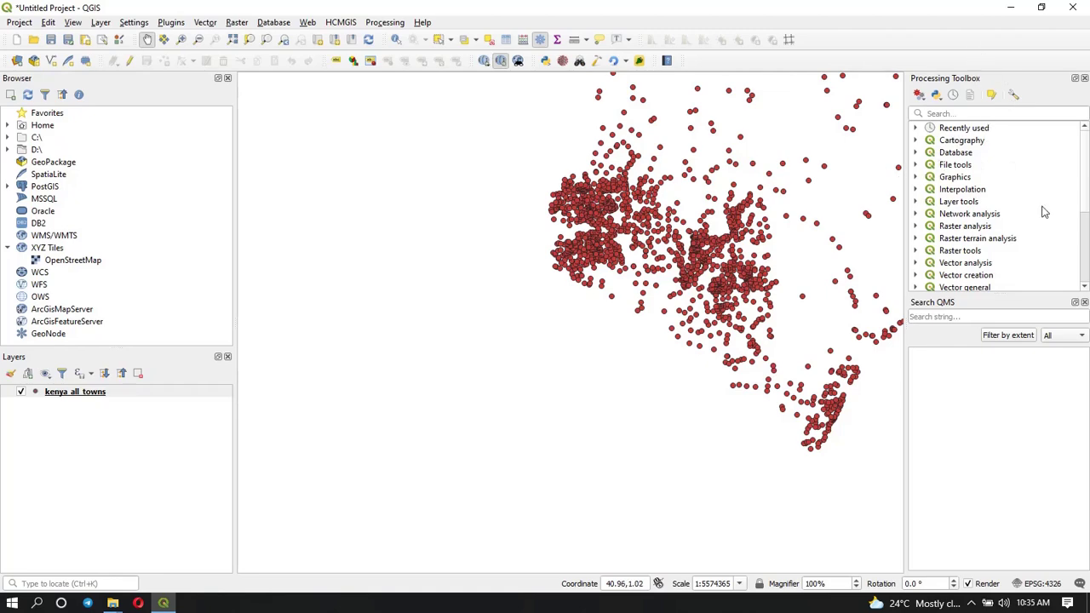
right_click(923, 41)
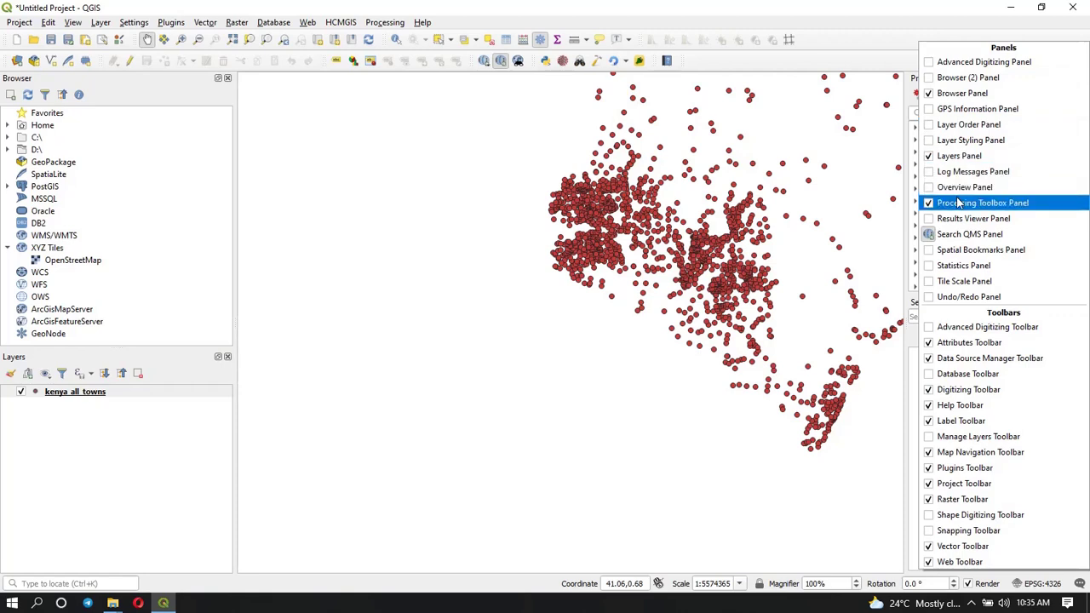
left_click(886, 45)
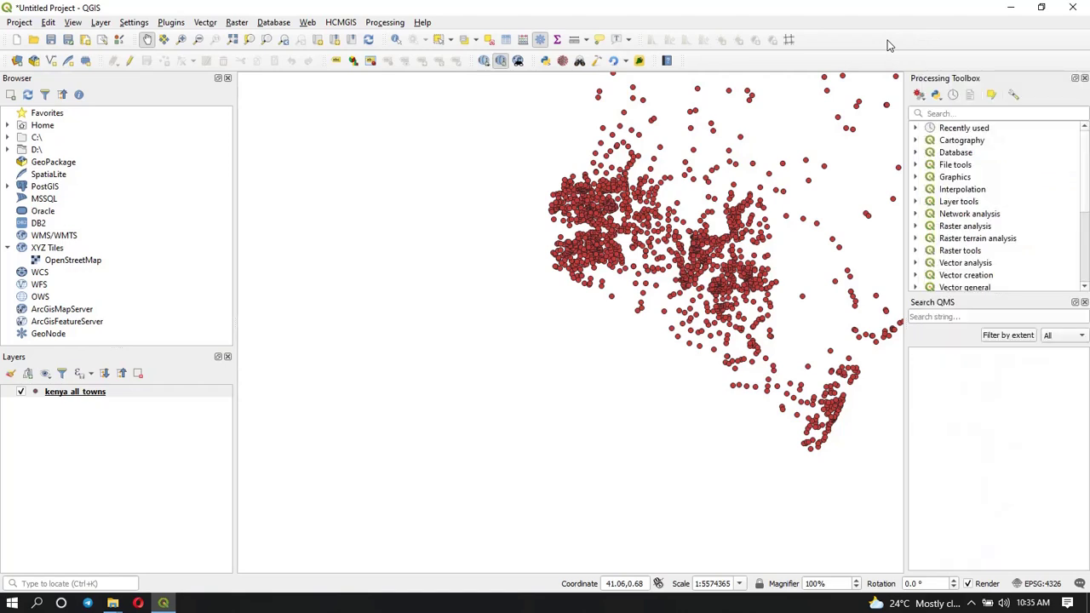
Step: Search the processing toolbox for "split" and clear the search
left_click(936, 114)
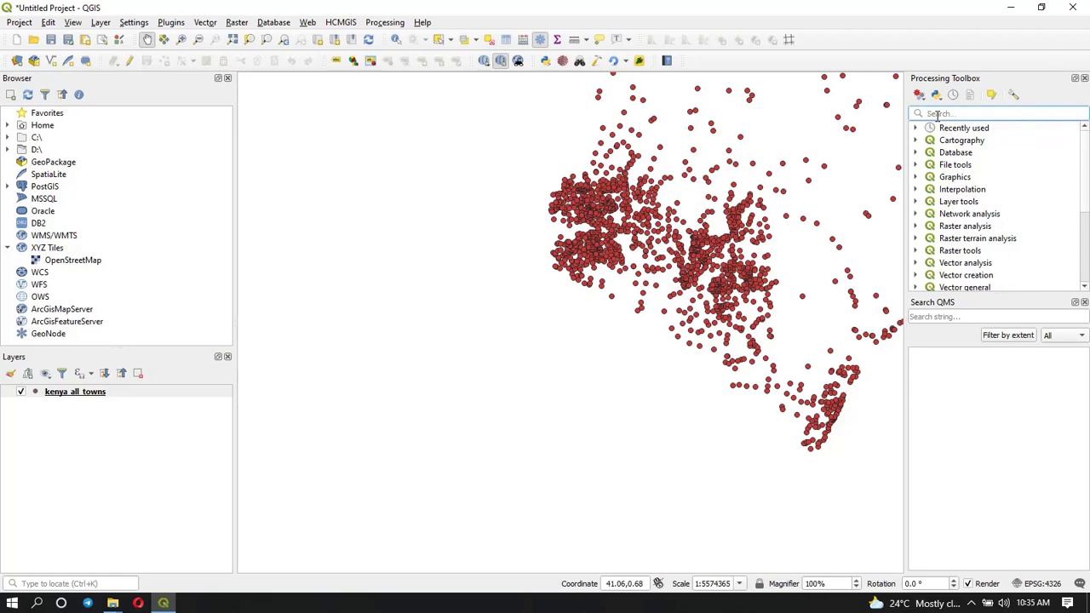
type("split")
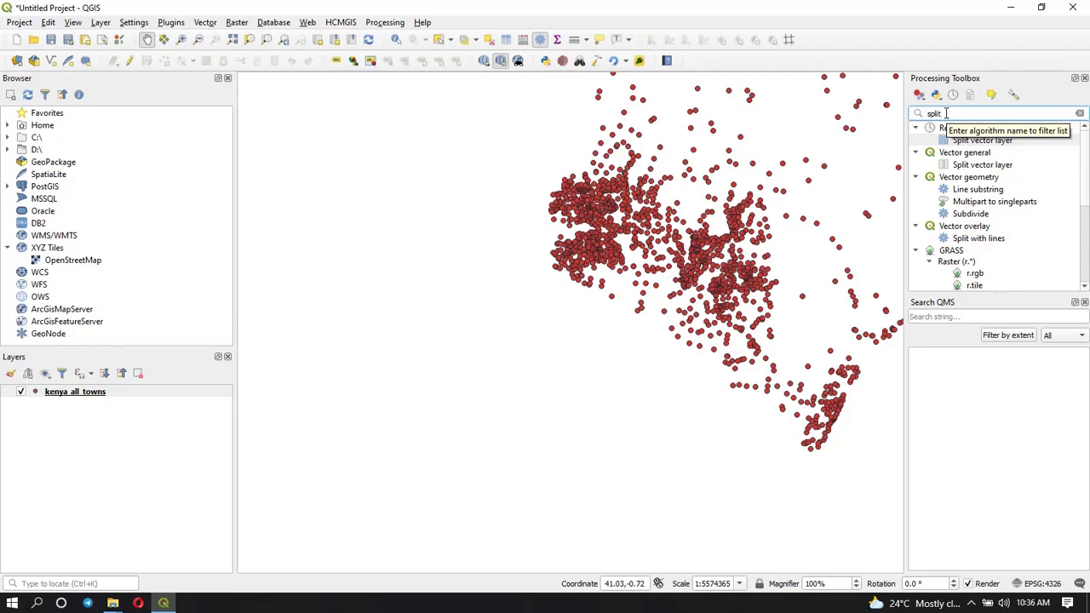
key("BackSpace")
key("BackSpace")
key("BackSpace")
key("BackSpace")
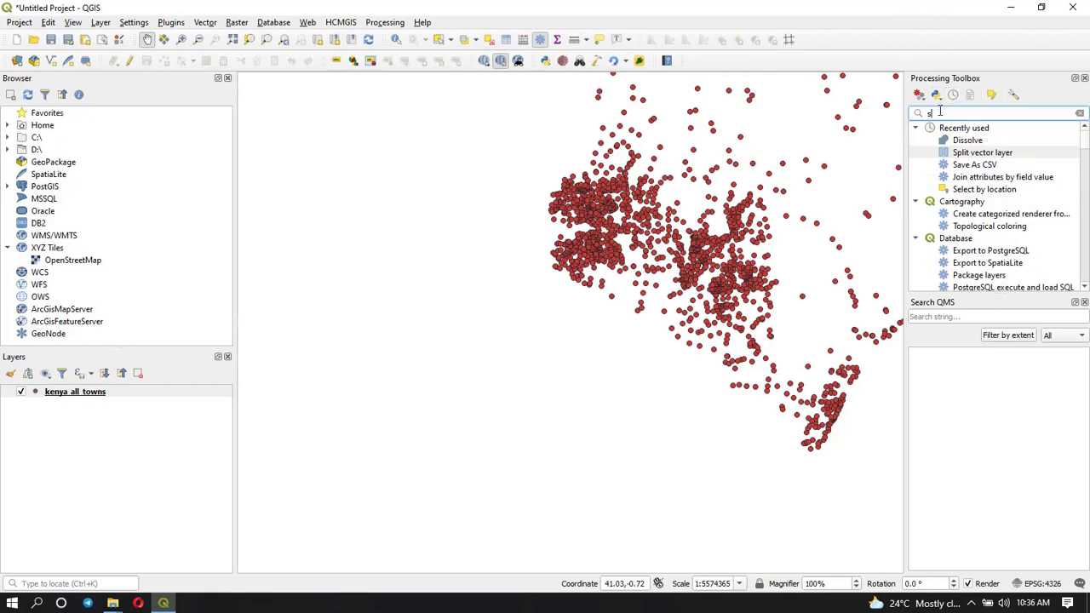
key("BackSpace")
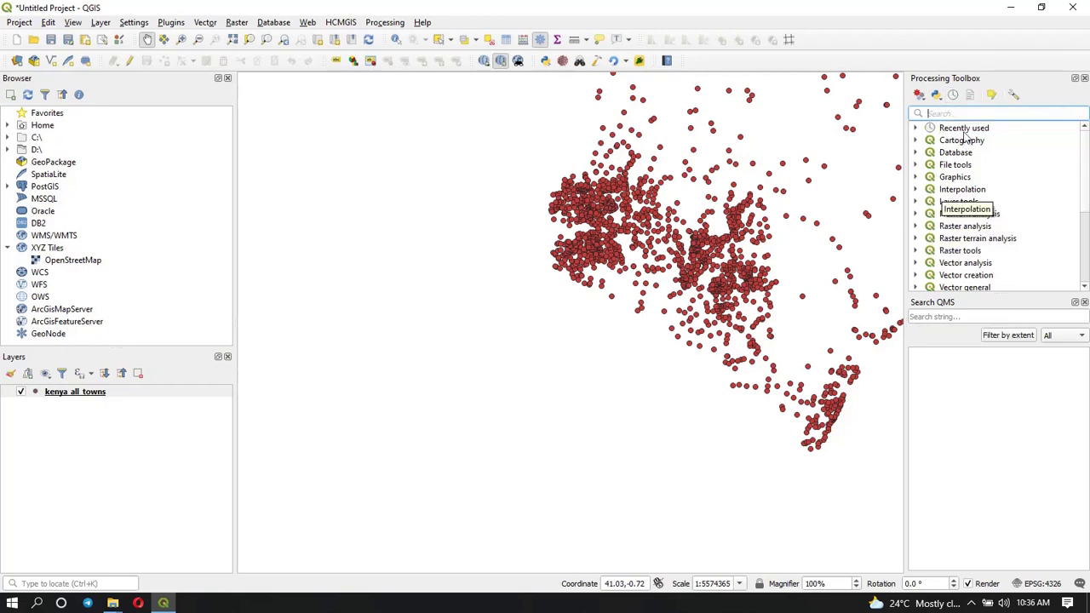
Step: View the algorithms in the Cartography and Raster analysis groups of the processing toolbox
left_click(917, 141)
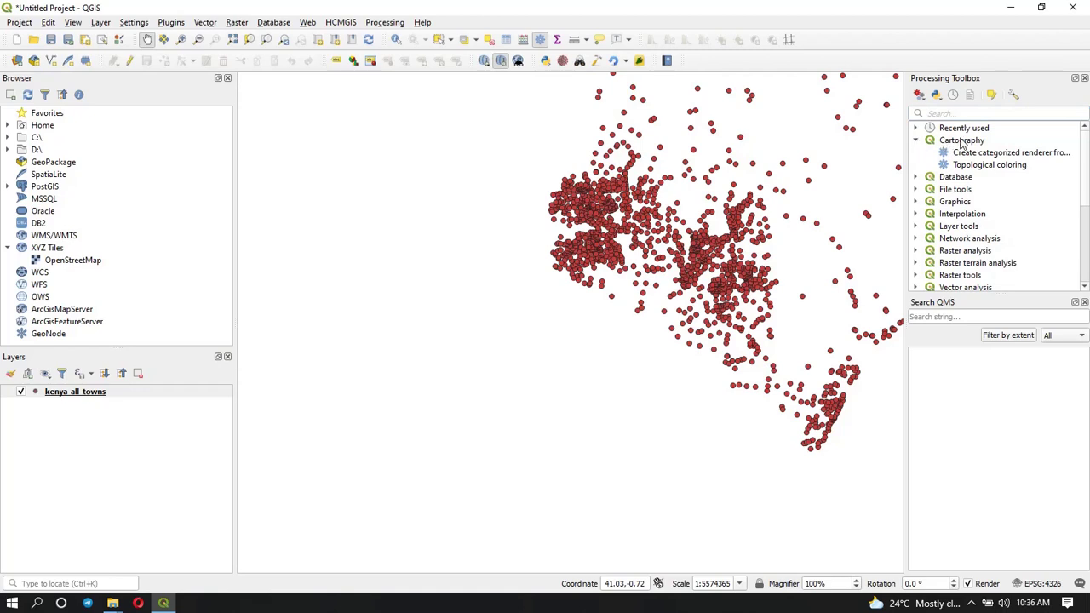
left_click(917, 141)
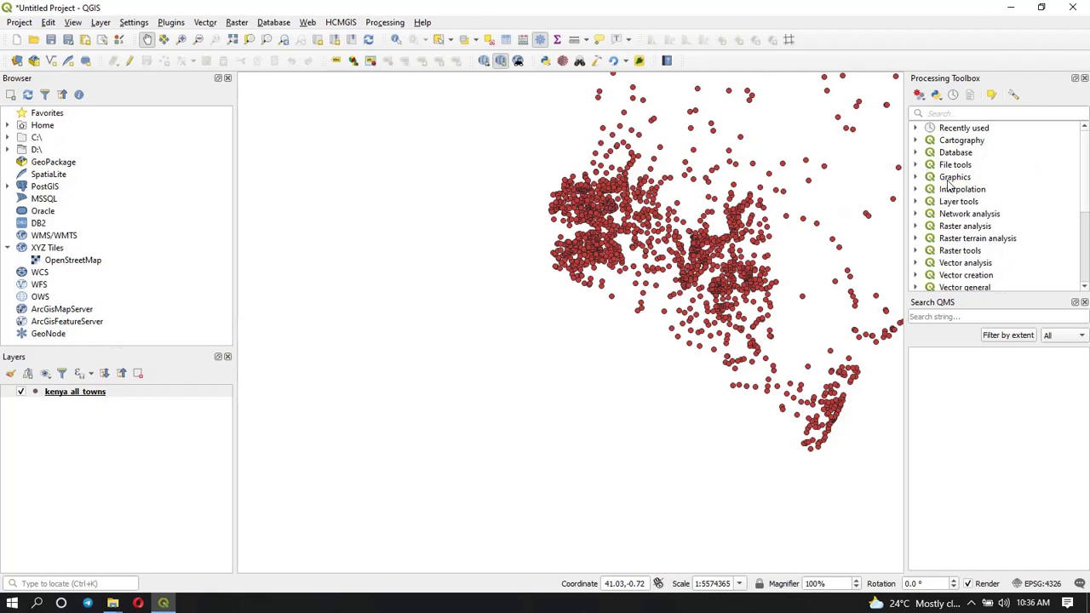
left_click(916, 227)
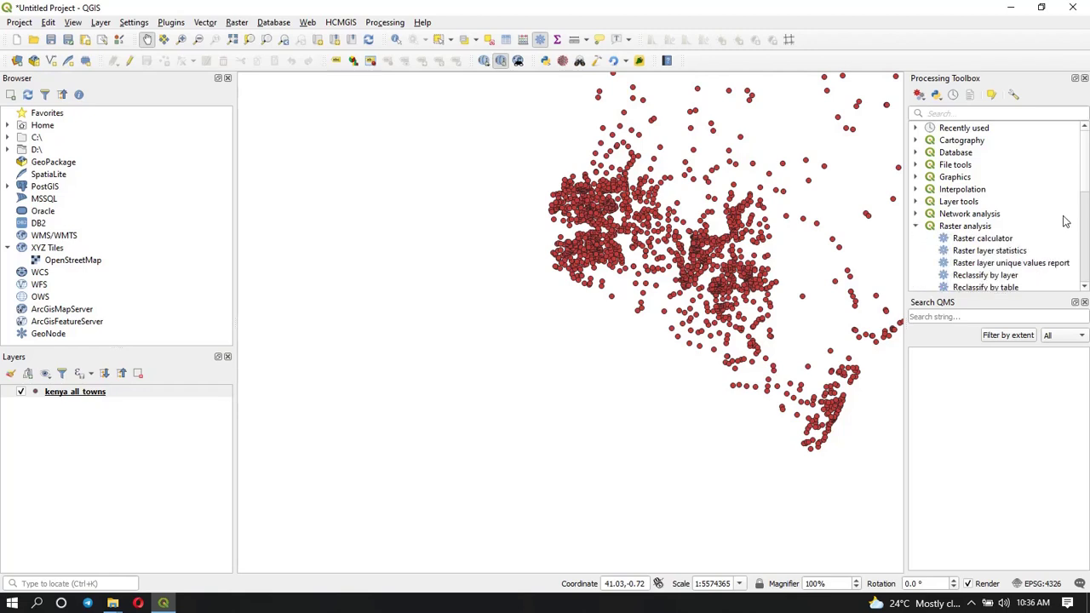
left_click_drag(1084, 176, 1085, 197)
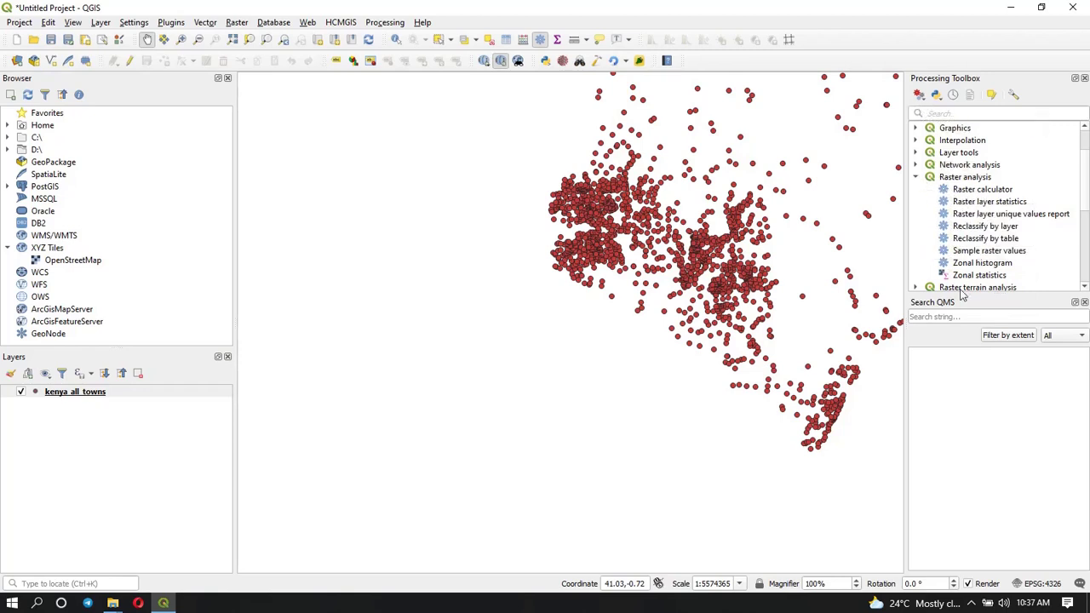
Step: Search the processing toolbox for "zona" and clear the search
left_click(934, 114)
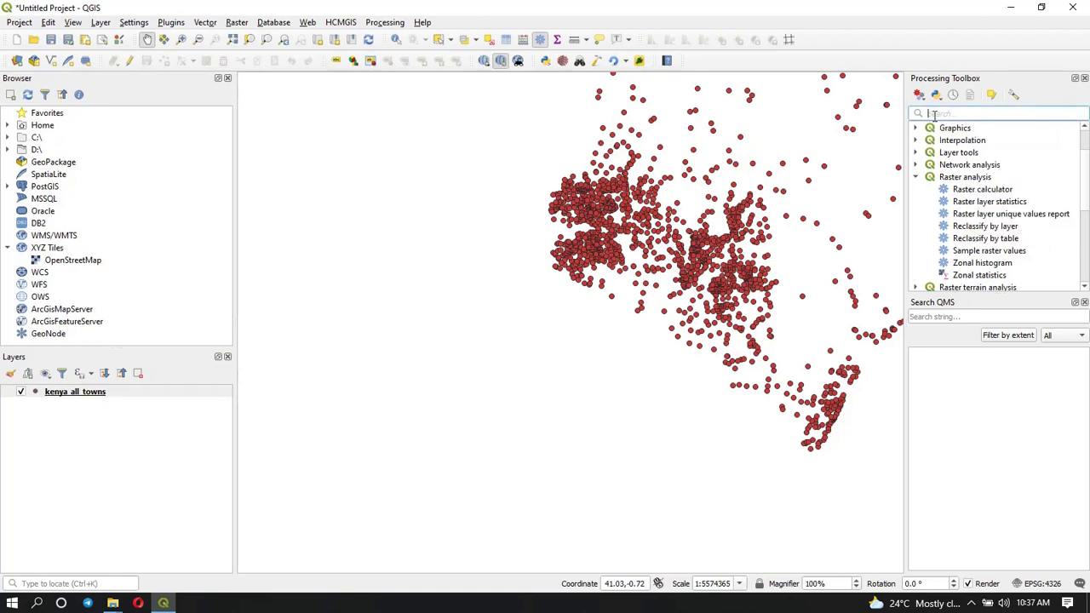
type("zon")
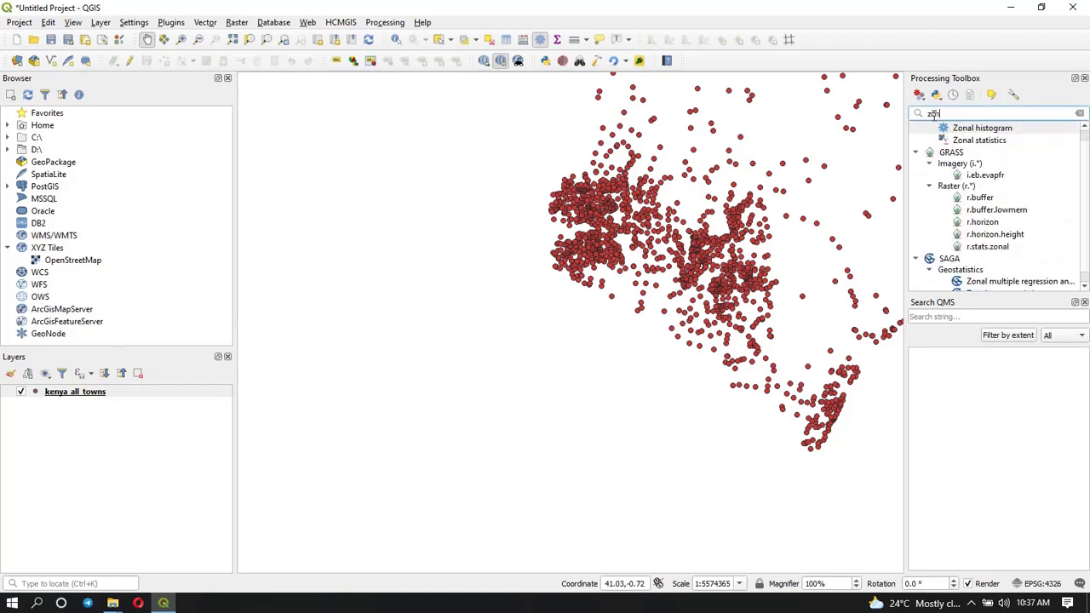
type("a")
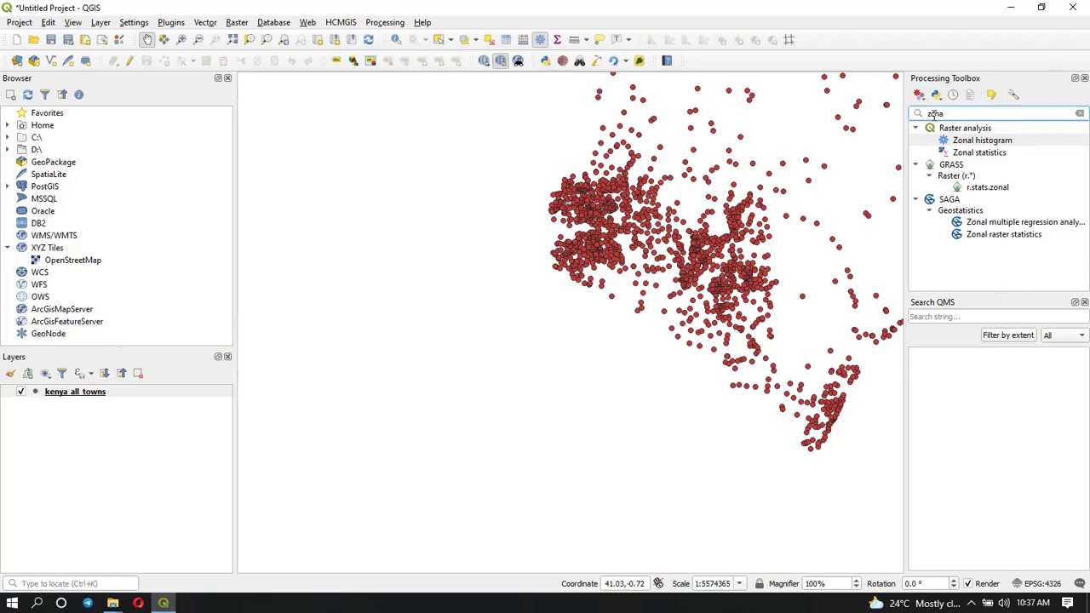
key("BackSpace")
key("BackSpace")
key("BackSpace")
key("BackSpace")
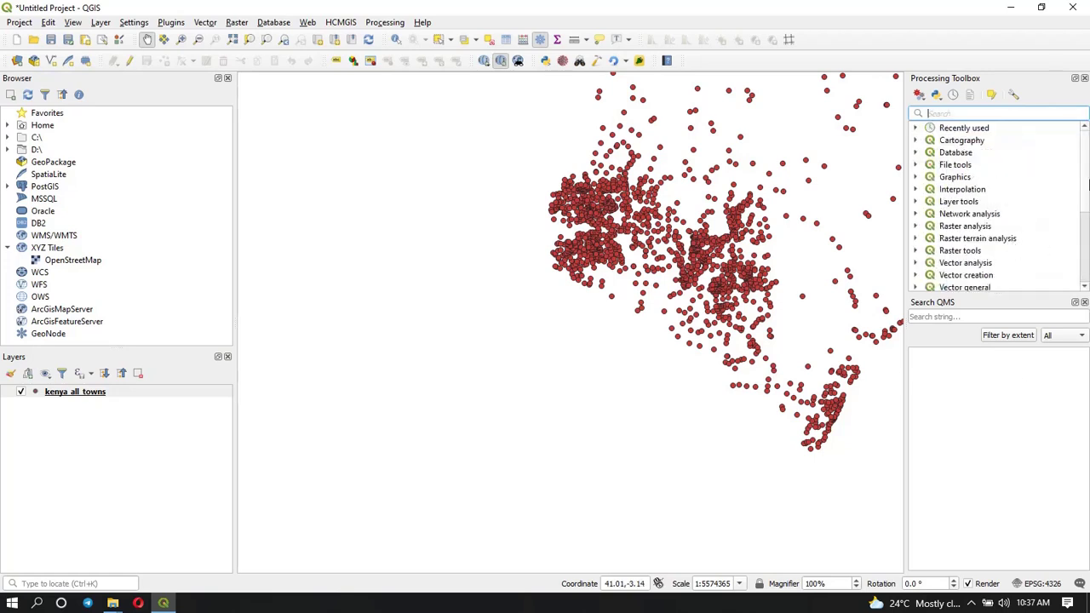
Step: Examine the algorithms in the Vector analysis group of the processing toolbox
left_click_drag(1084, 175, 1086, 212)
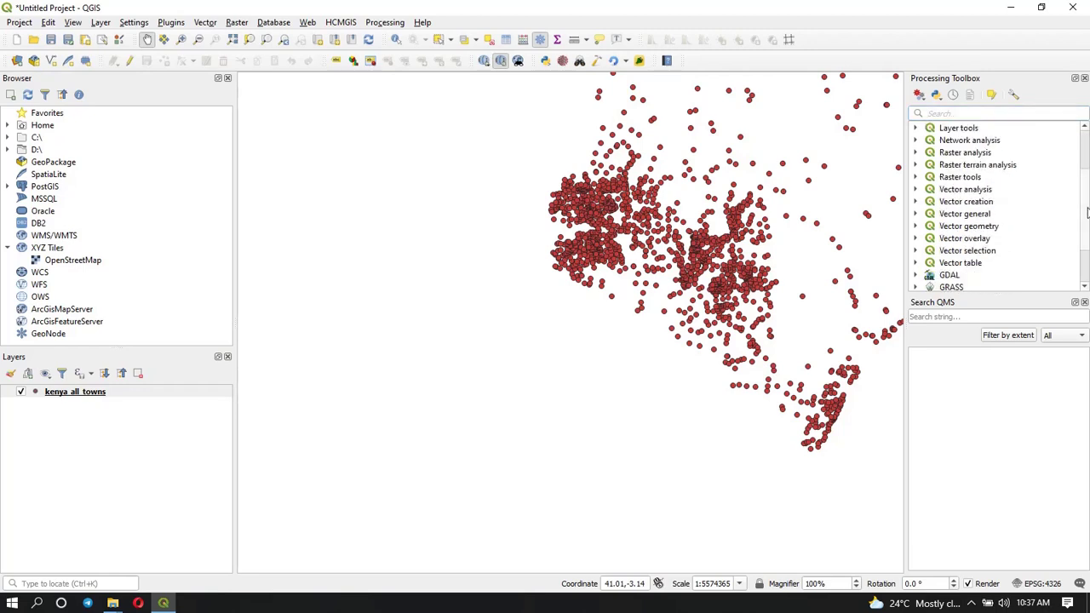
left_click(915, 189)
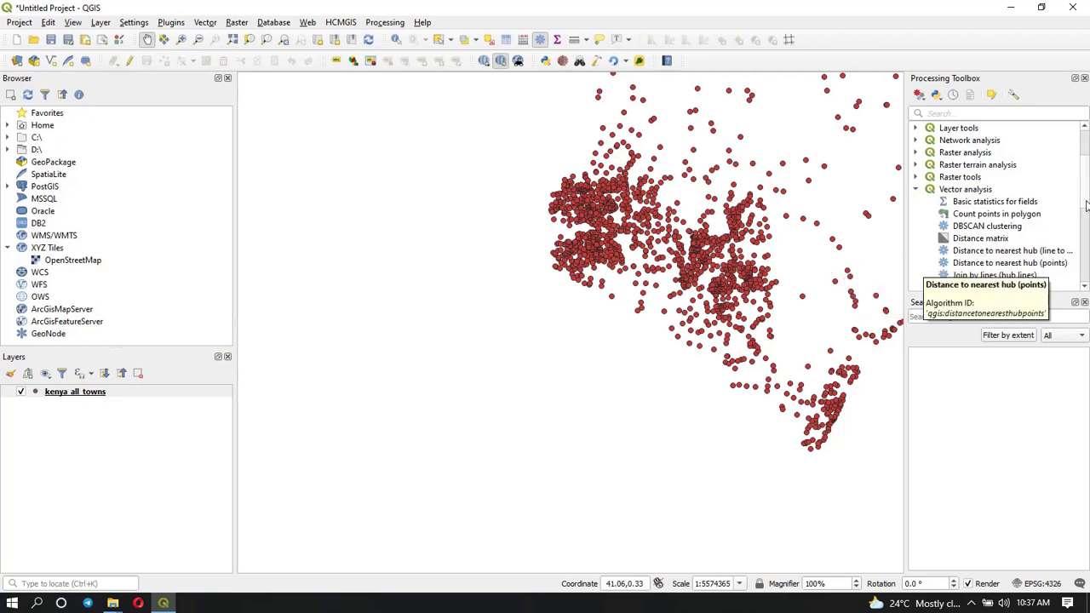
scroll(1087, 221, "down", 2)
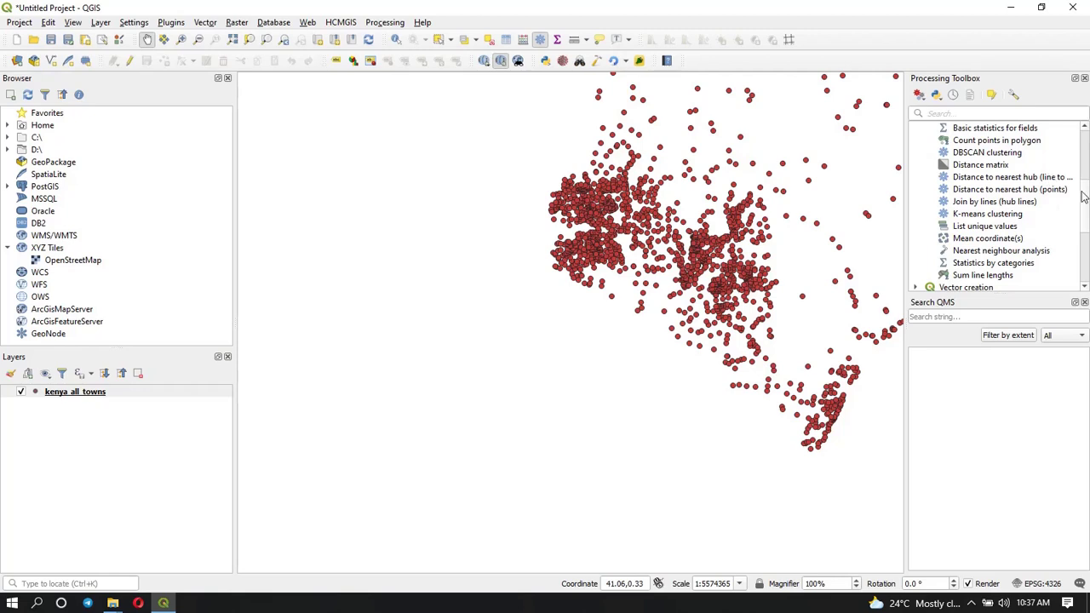
scroll(1084, 205, "up", 1)
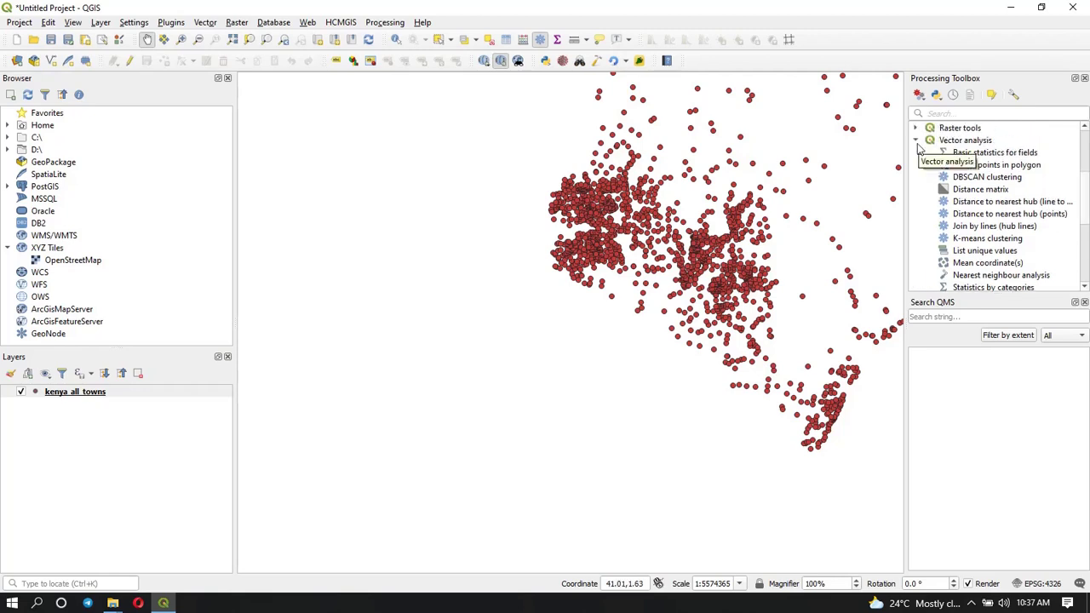
Step: Collapse the Vector analysis group in the processing toolbox
left_click(917, 141)
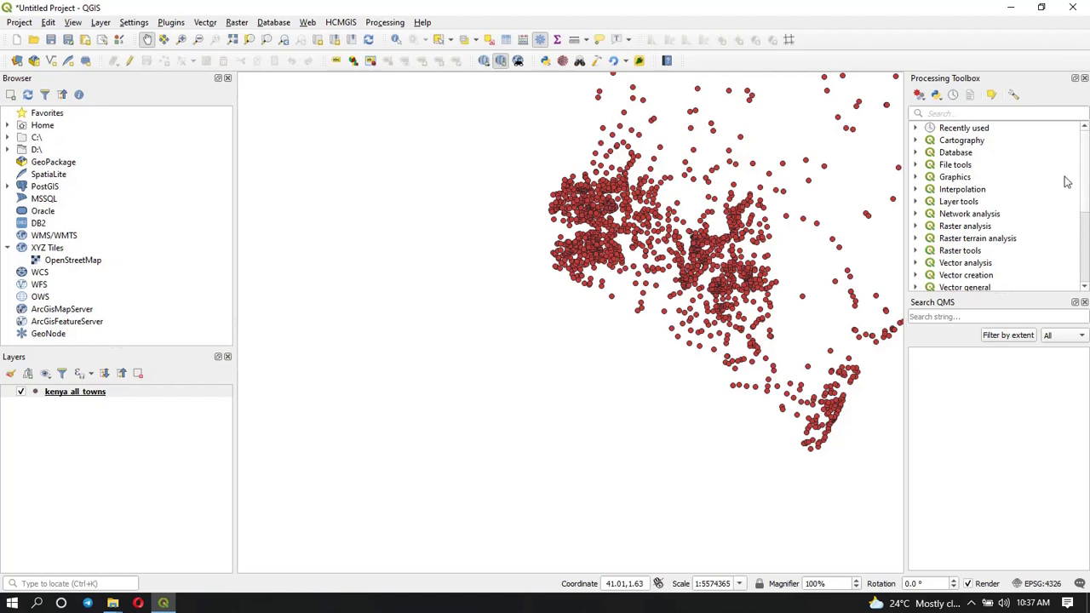
mouse_move(1085, 198)
left_mouse_down()
mouse_move(1088, 257)
mouse_move(1088, 198)
left_mouse_up()
Step: View the available plugin and raster commands, then display the Python Console and close it
left_click(173, 23)
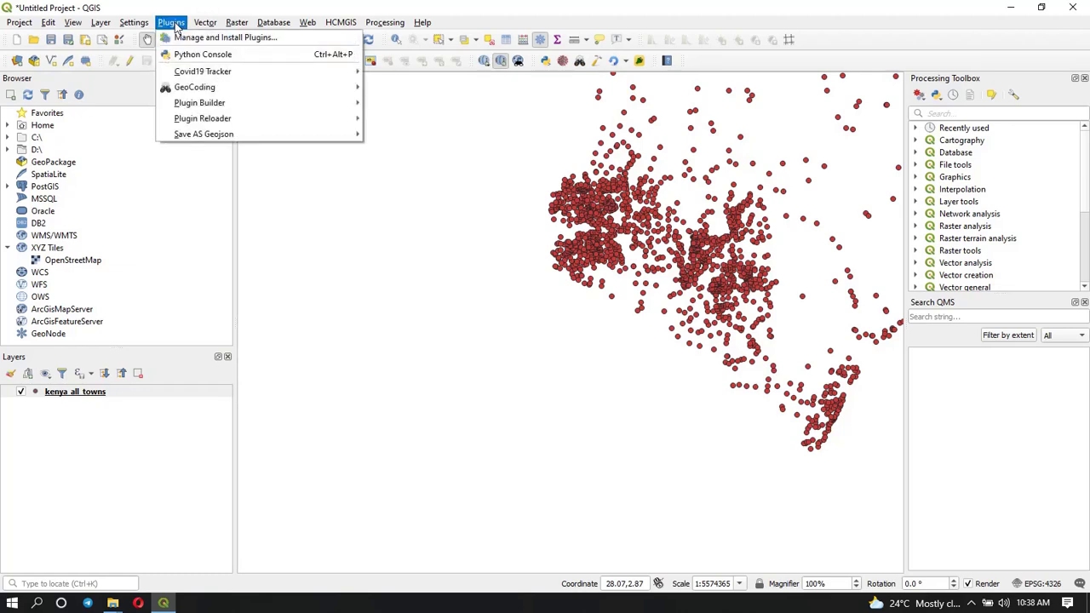
mouse_move(237, 22)
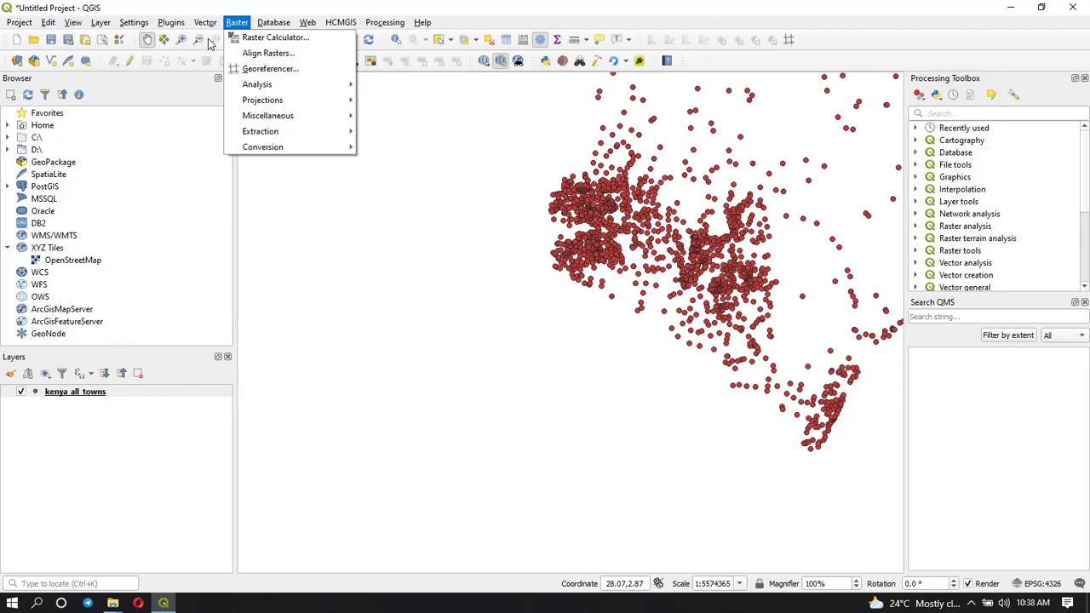
mouse_move(173, 25)
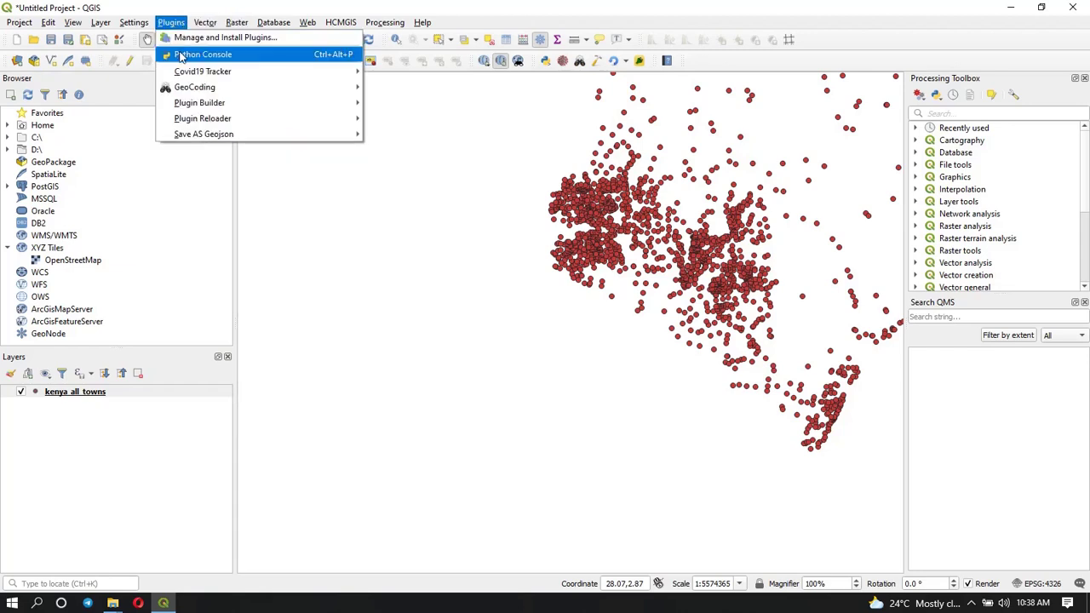
left_click(180, 54)
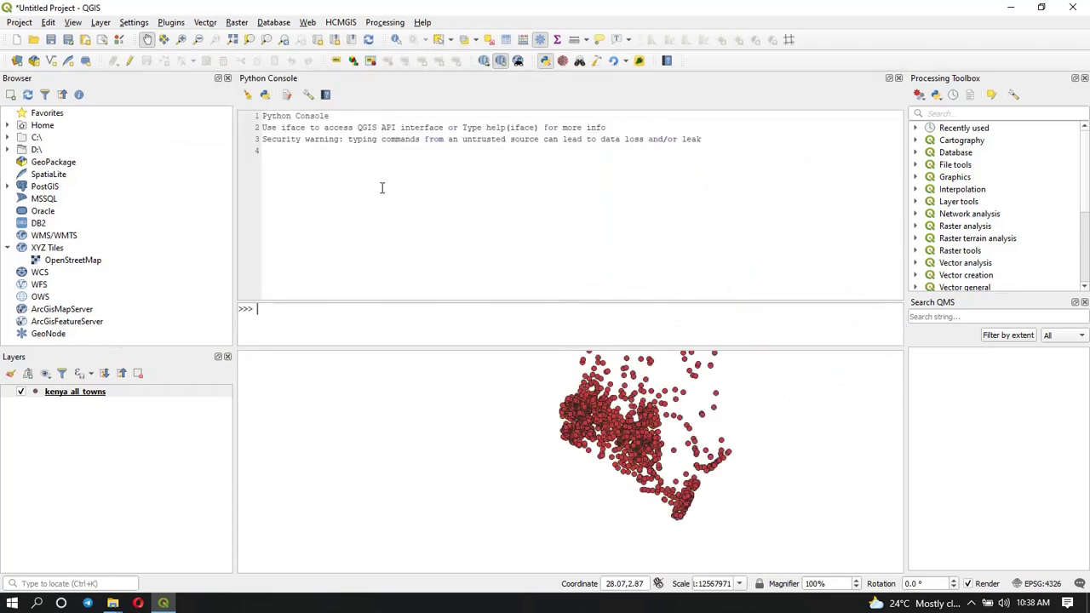
left_click(898, 78)
Step: Zoom in on the map and recentre the town points in the canvas
scroll(715, 219, "up", 1)
left_click_drag(715, 220, 584, 271)
left_click_drag(574, 205, 555, 279)
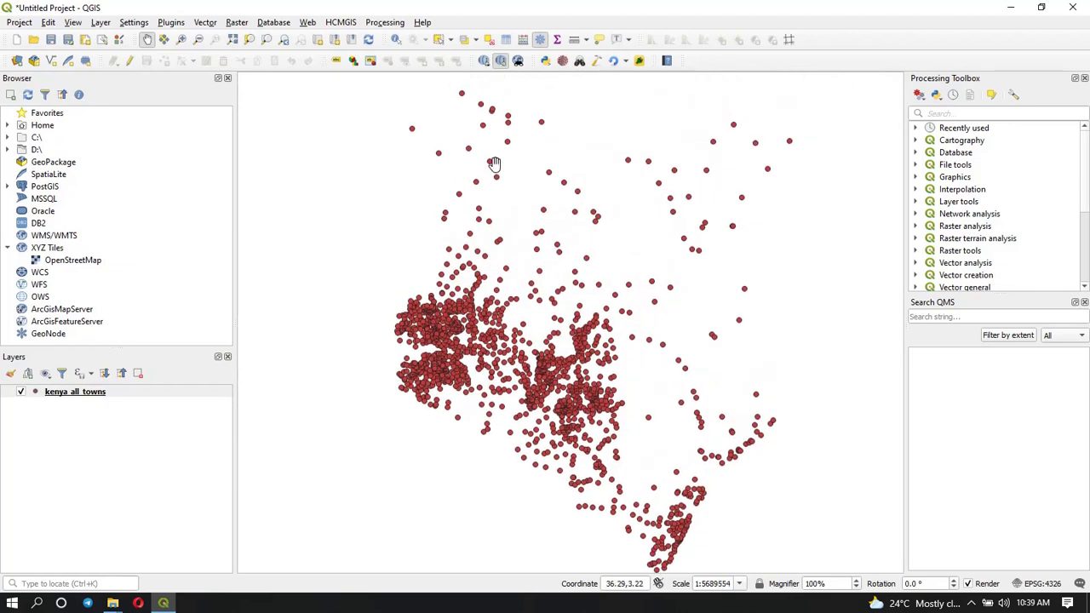